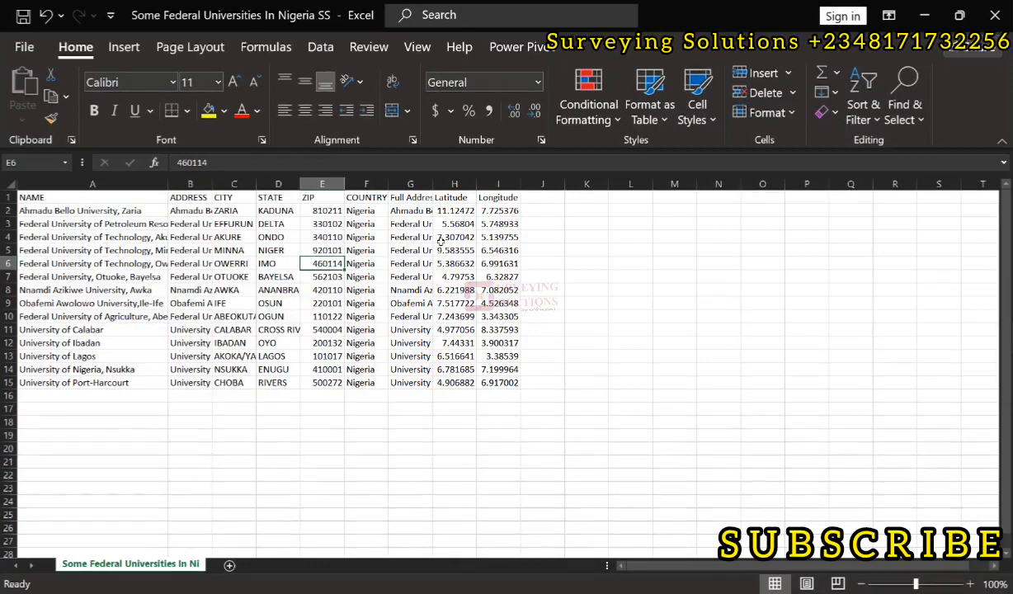
- Save the workbook in Excel to ArcGIS as Excel 97-2003 'Some Federal Universities In Nigeria SS 22', clearing the author
{"action": "left_click", "coordinate": [23, 47]}
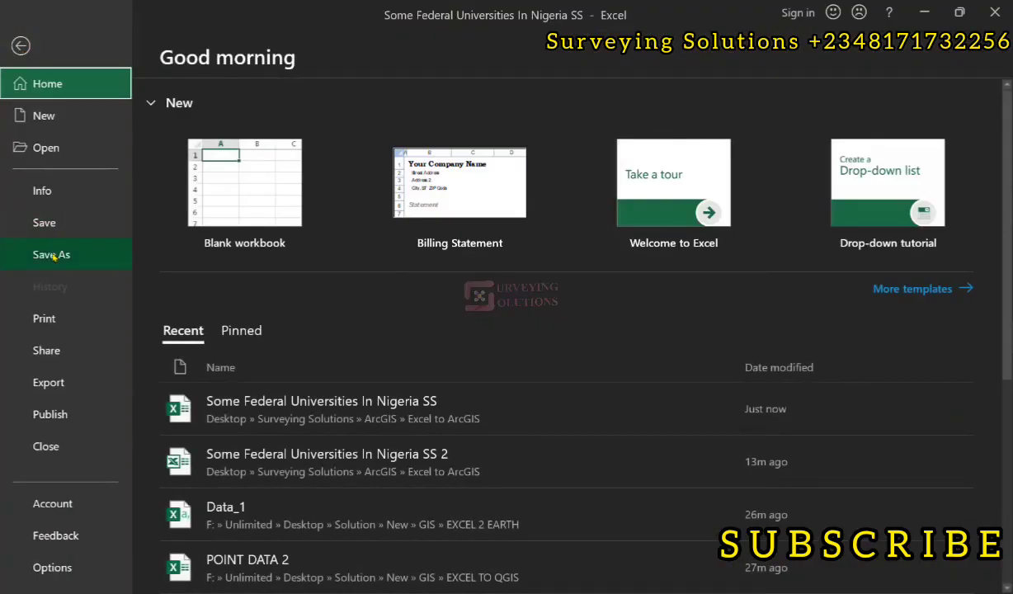
{"action": "left_click", "coordinate": [53, 255]}
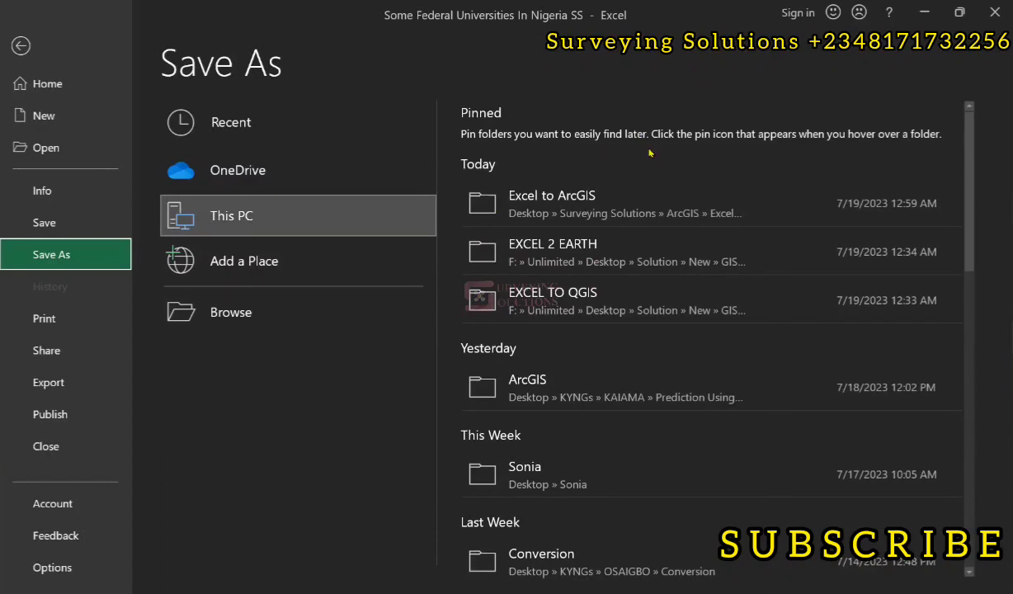
{"action": "left_click", "coordinate": [624, 214]}
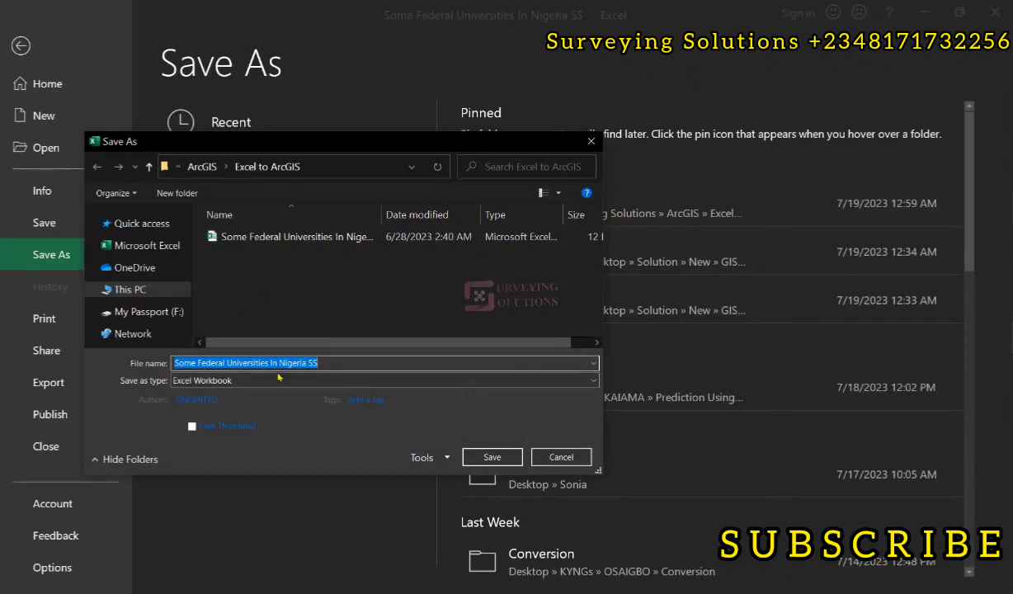
{"action": "left_click", "coordinate": [324, 362]}
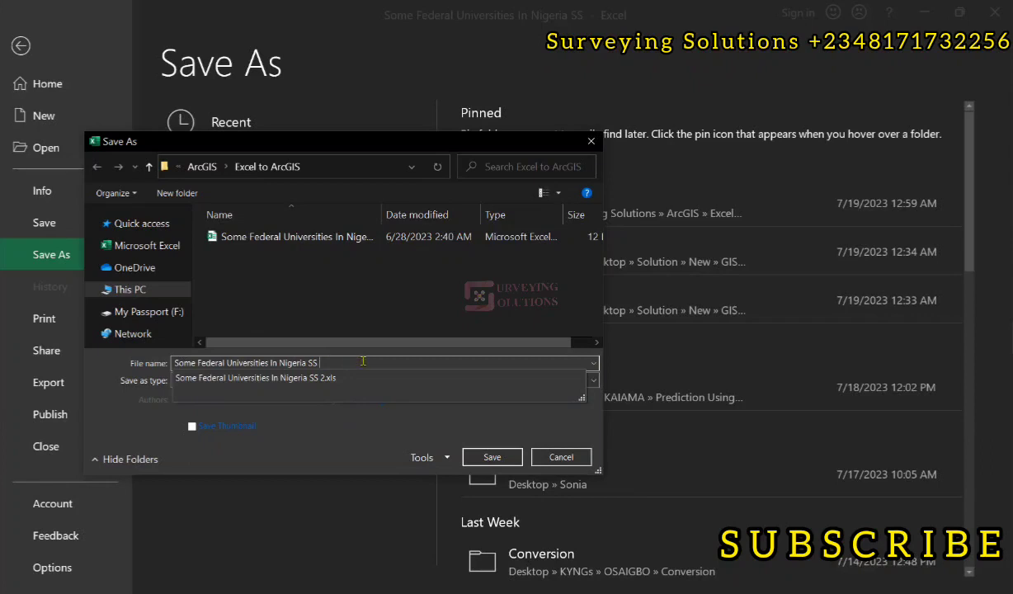
{"action": "type", "text": "22"}
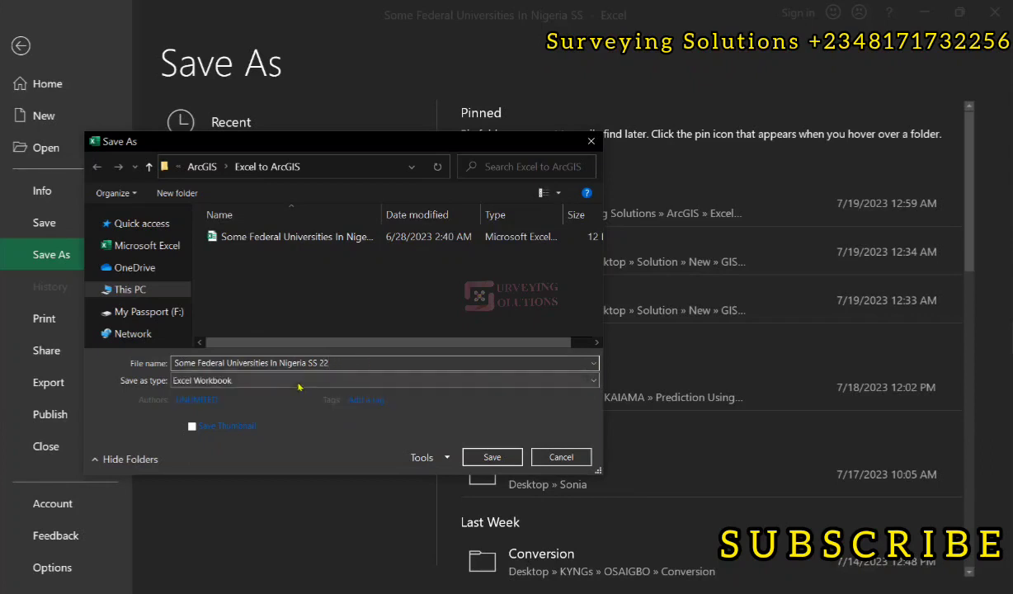
{"action": "left_click", "coordinate": [299, 380]}
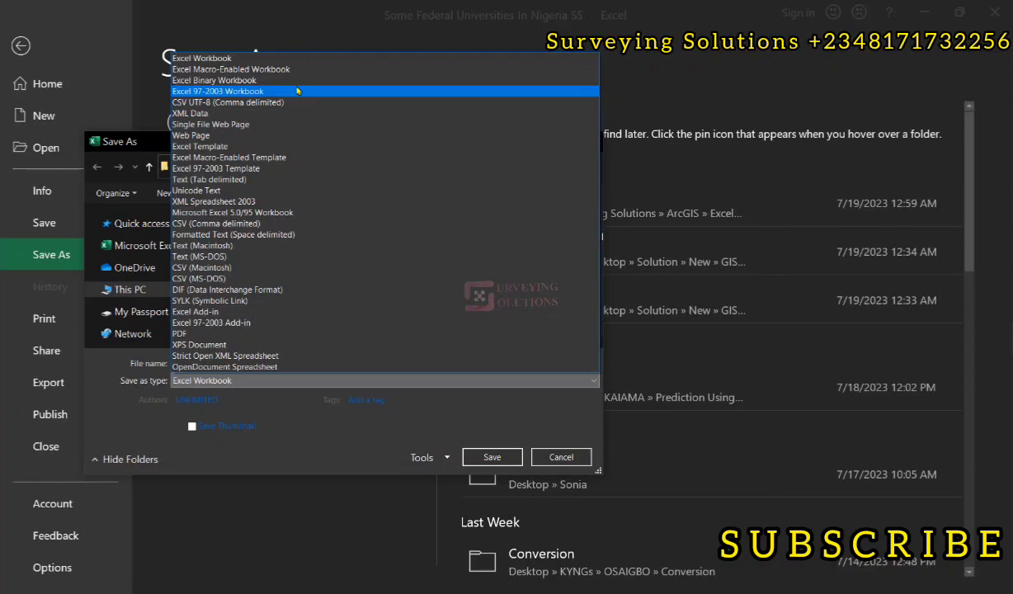
{"action": "left_click", "coordinate": [298, 91]}
{"action": "left_click", "coordinate": [235, 397]}
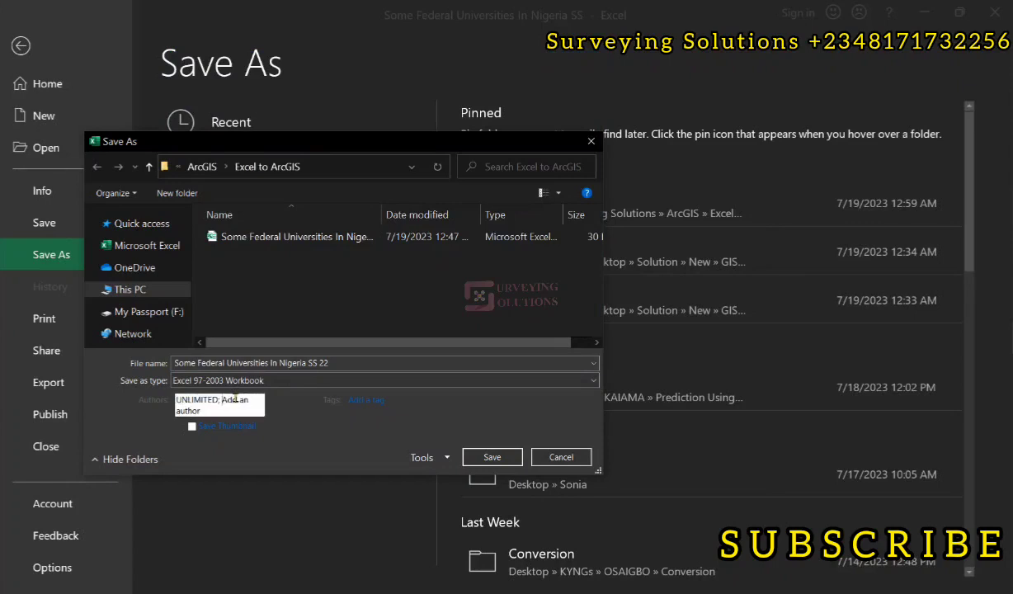
{"action": "key", "text": "BackSpace"}
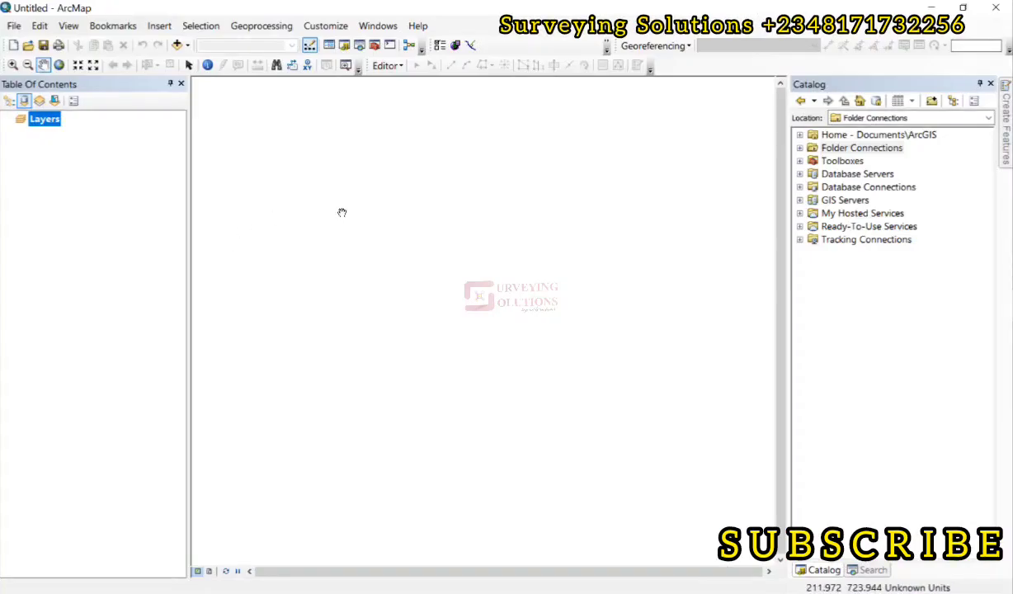
- Set the Layers data frame's coordinate system to Geographic > World > WGS 1984 and apply it
{"action": "right_click", "coordinate": [42, 120]}
{"action": "left_click", "coordinate": [95, 454]}
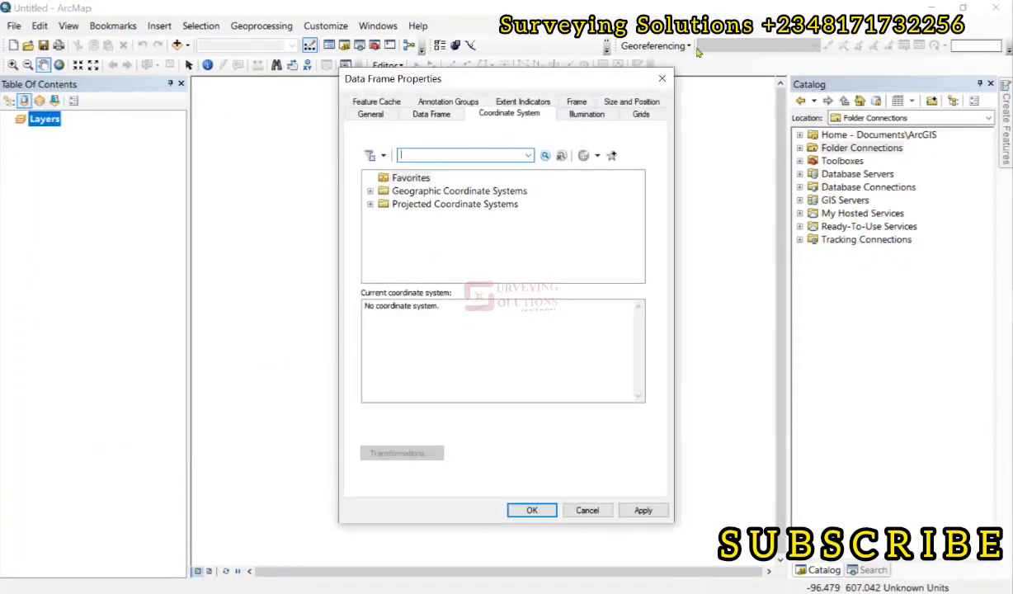
{"action": "key", "text": "Escape"}
{"action": "right_click", "coordinate": [423, 203]}
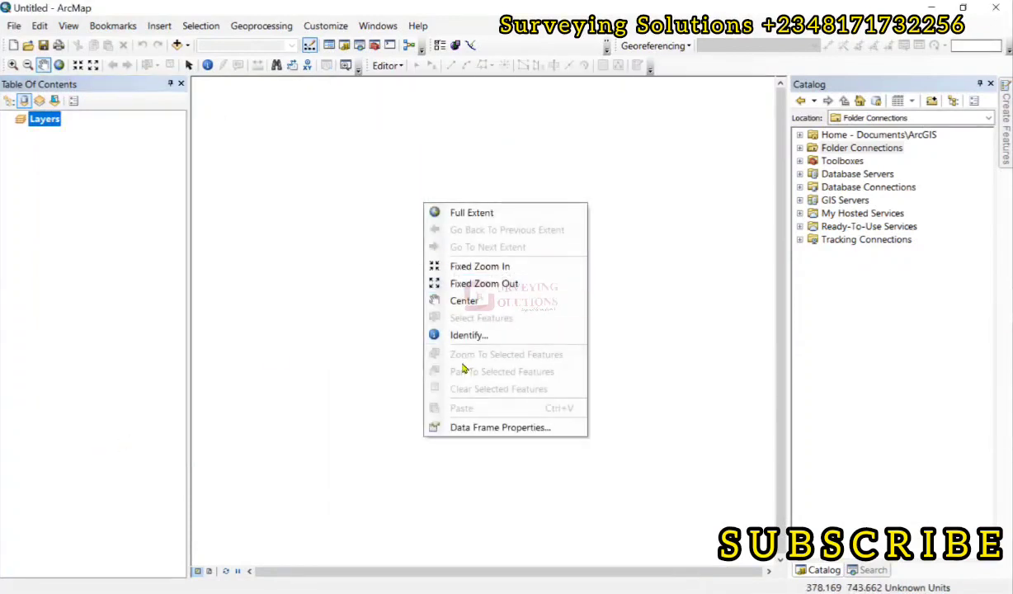
{"action": "left_click", "coordinate": [481, 427]}
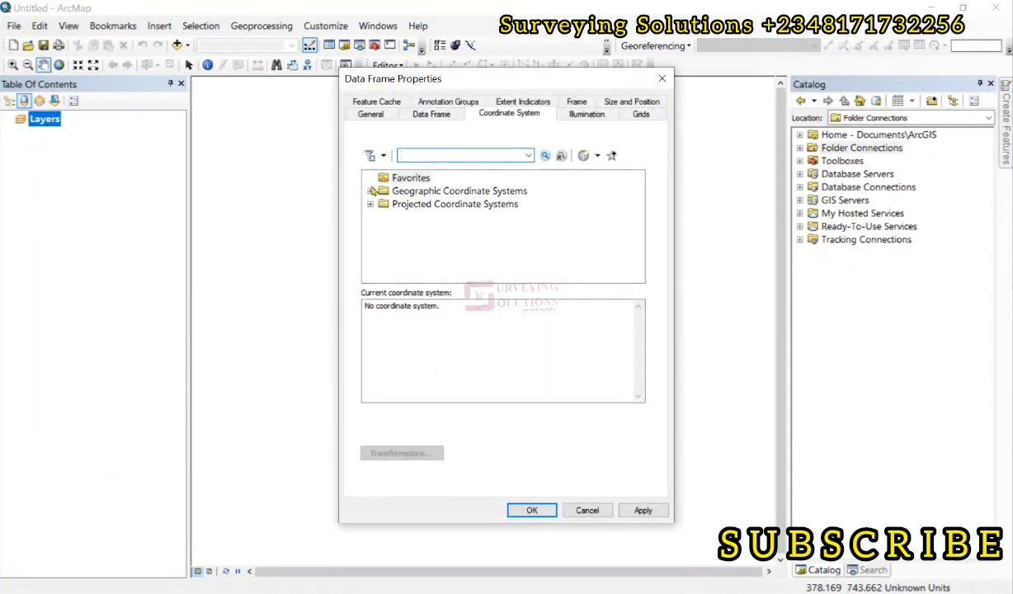
{"action": "left_click", "coordinate": [371, 191]}
{"action": "scroll", "coordinate": [390, 212], "scroll_direction": "down", "scroll_amount": 3}
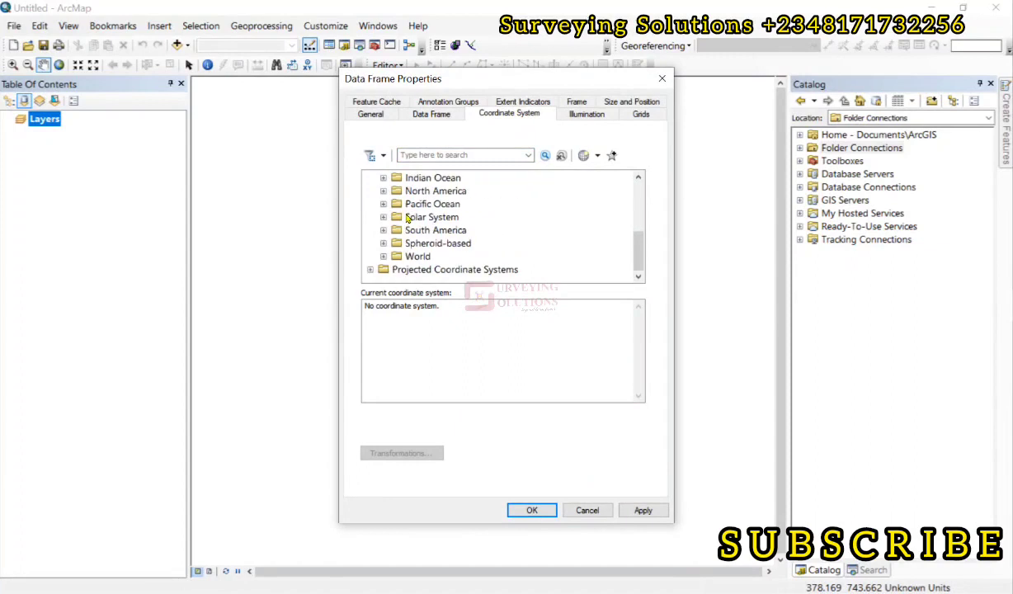
{"action": "left_click", "coordinate": [383, 255]}
{"action": "left_click", "coordinate": [443, 257]}
{"action": "scroll", "coordinate": [443, 256], "scroll_direction": "down", "scroll_amount": 4}
{"action": "left_click", "coordinate": [443, 257]}
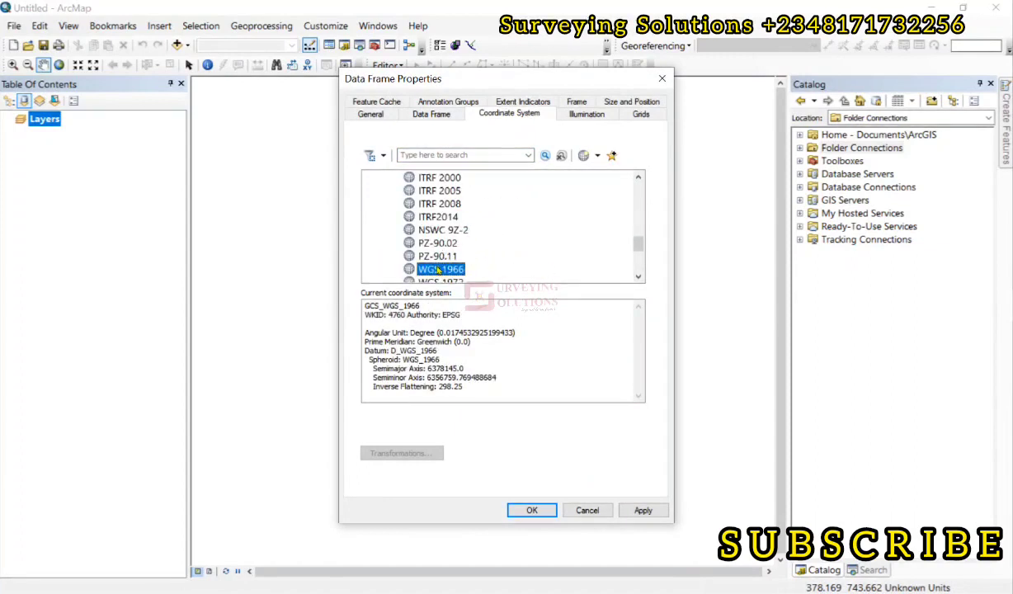
{"action": "scroll", "coordinate": [439, 264], "scroll_direction": "down", "scroll_amount": 2}
{"action": "left_click", "coordinate": [445, 193]}
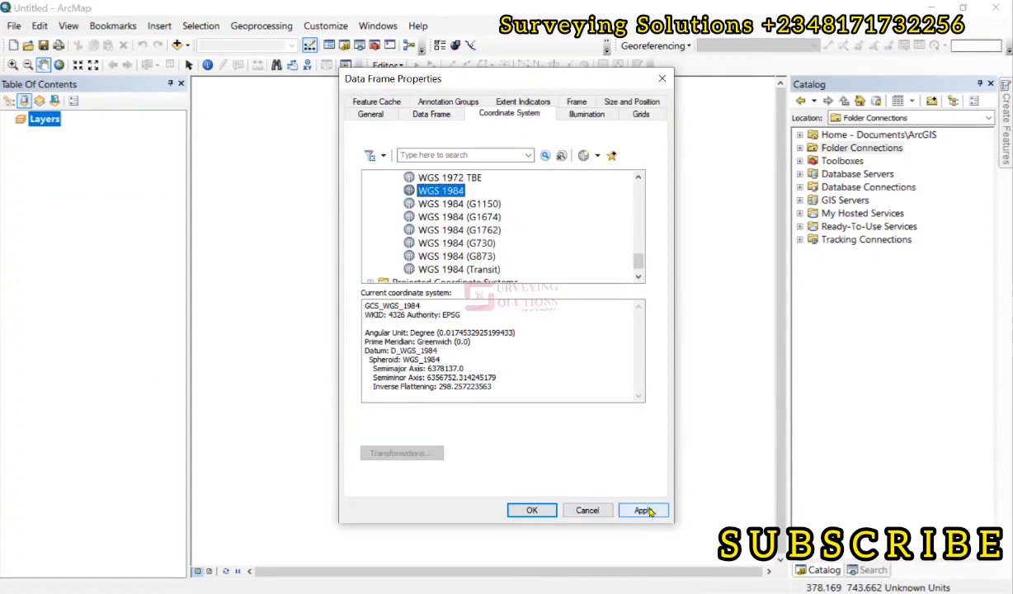
{"action": "left_click", "coordinate": [640, 509]}
{"action": "left_click", "coordinate": [528, 511]}
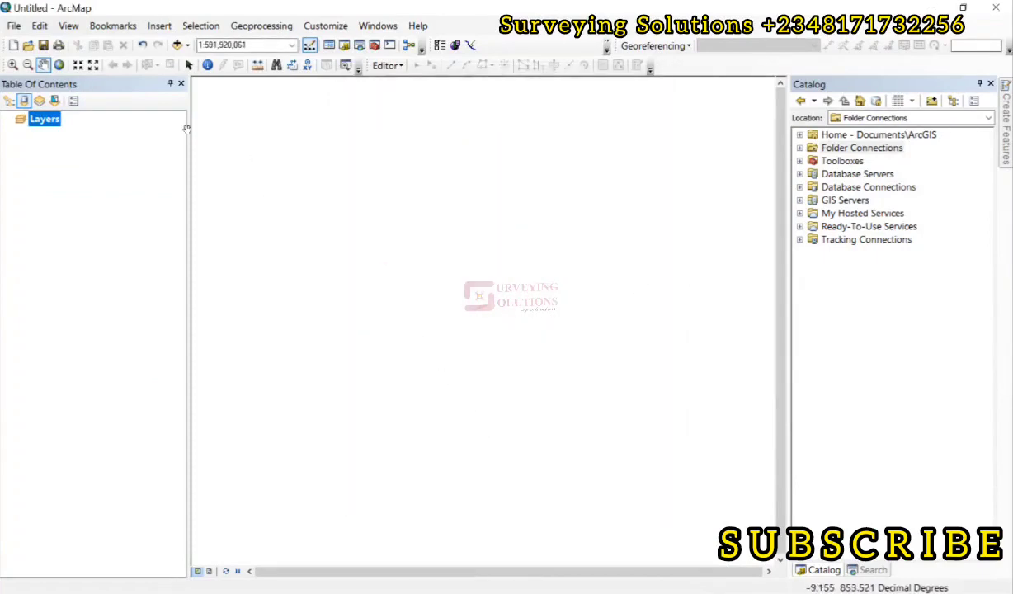
- Start Add XY Data and browse the Excel tables folder, dismissing a workbook connection error
{"action": "left_click", "coordinate": [14, 25]}
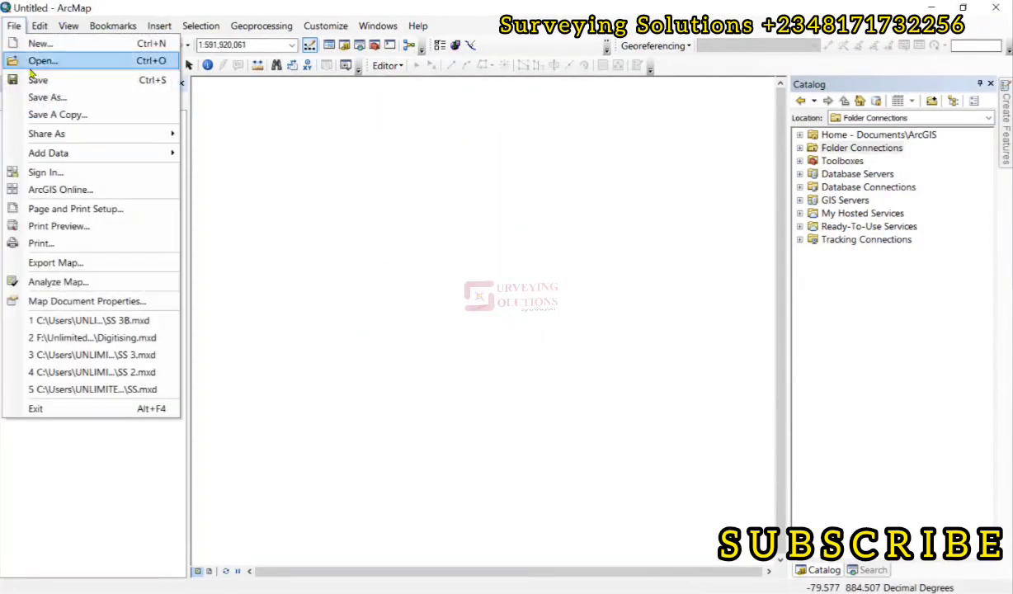
{"action": "mouse_move", "coordinate": [82, 155]}
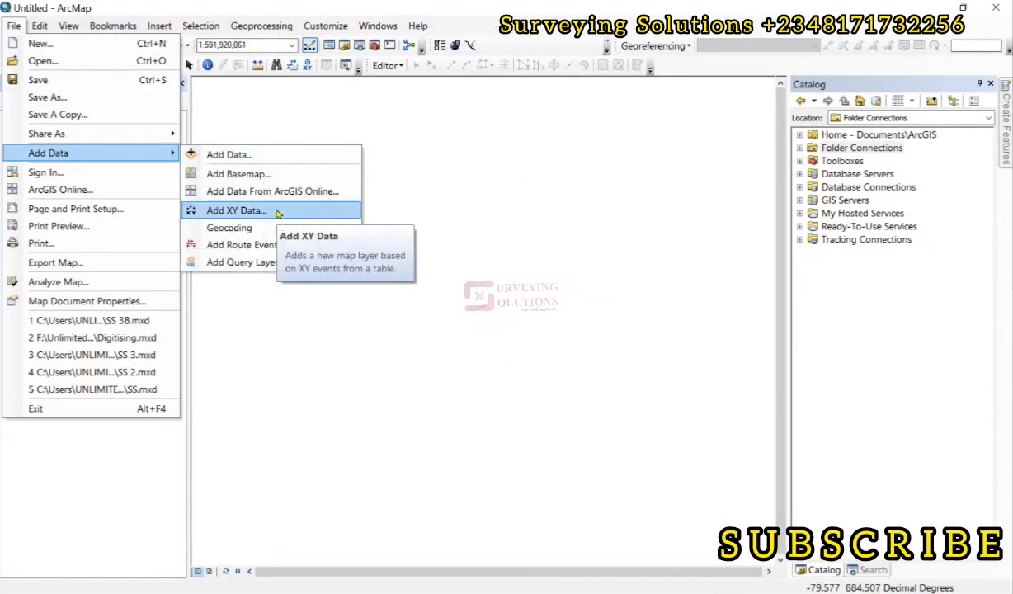
{"action": "left_click", "coordinate": [278, 214]}
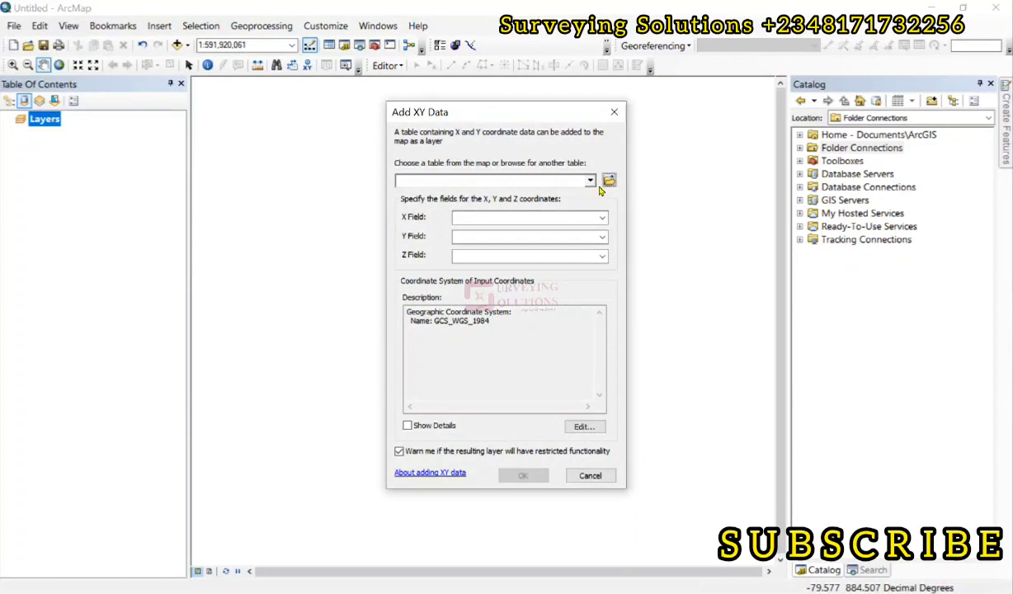
{"action": "left_click", "coordinate": [608, 183]}
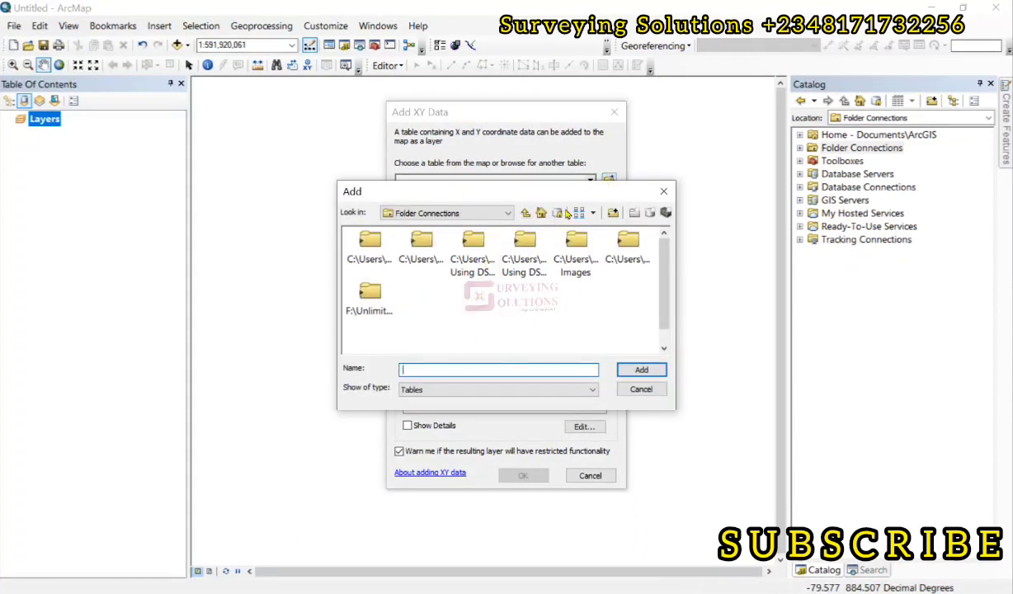
{"action": "left_click", "coordinate": [614, 217]}
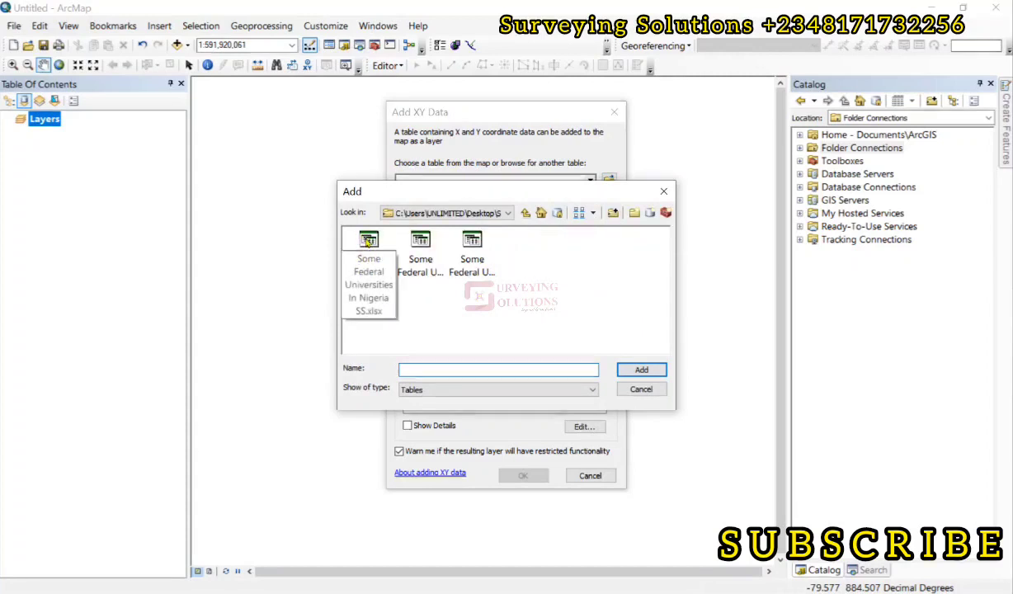
{"action": "left_click", "coordinate": [368, 240]}
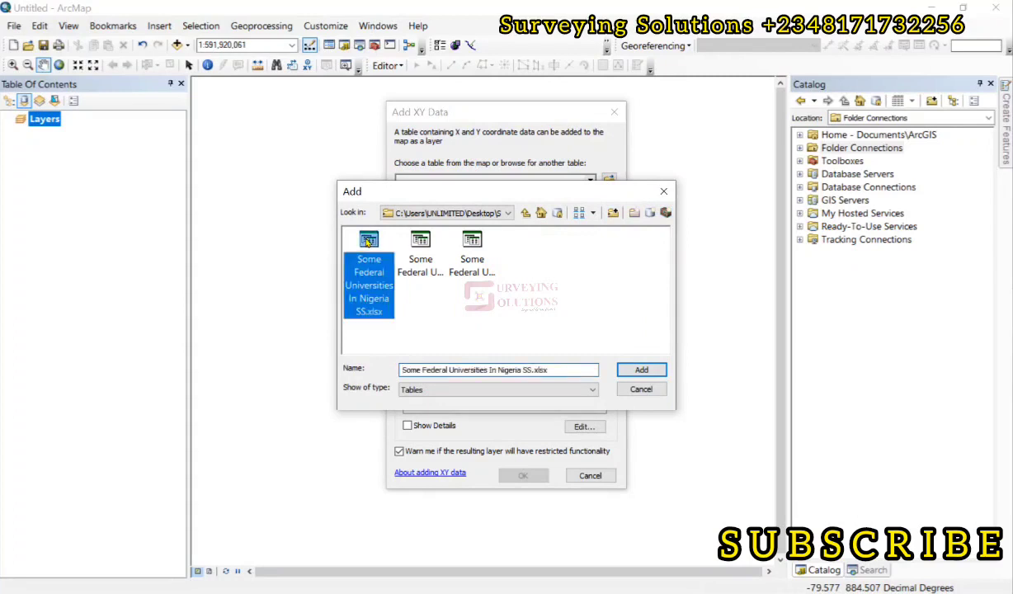
{"action": "left_click", "coordinate": [643, 372]}
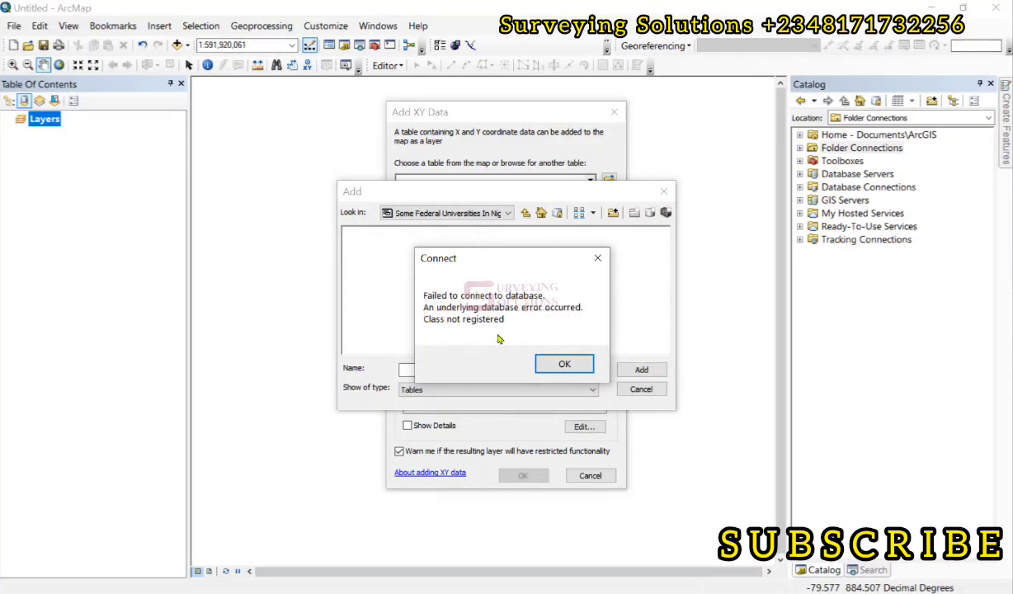
{"action": "left_click", "coordinate": [556, 366]}
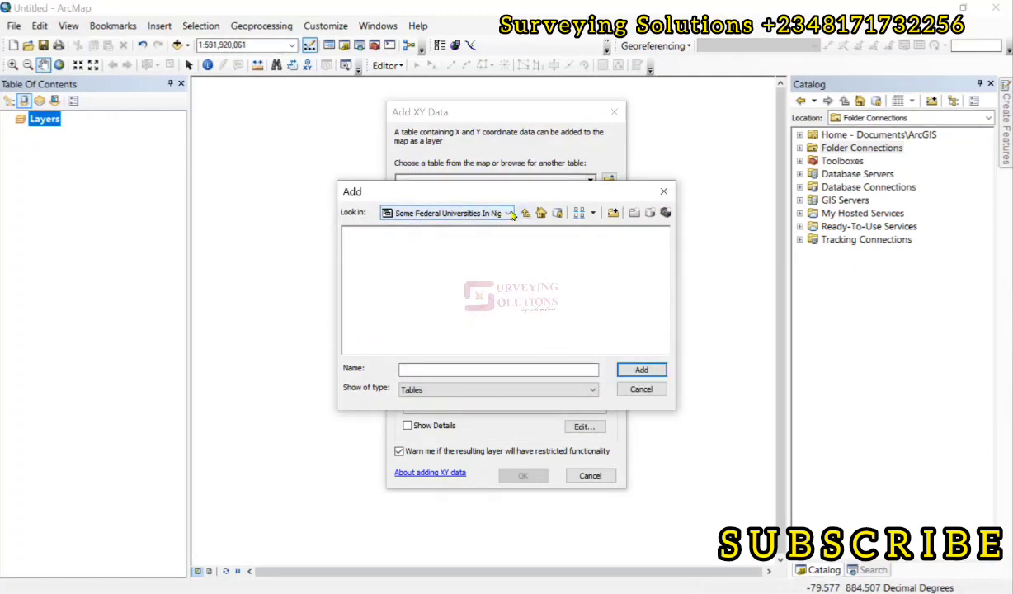
- Use the 'Some Federal Universities In Ni$' sheet of the SS 22 .xls workbook as the XY table
{"action": "left_click", "coordinate": [526, 212]}
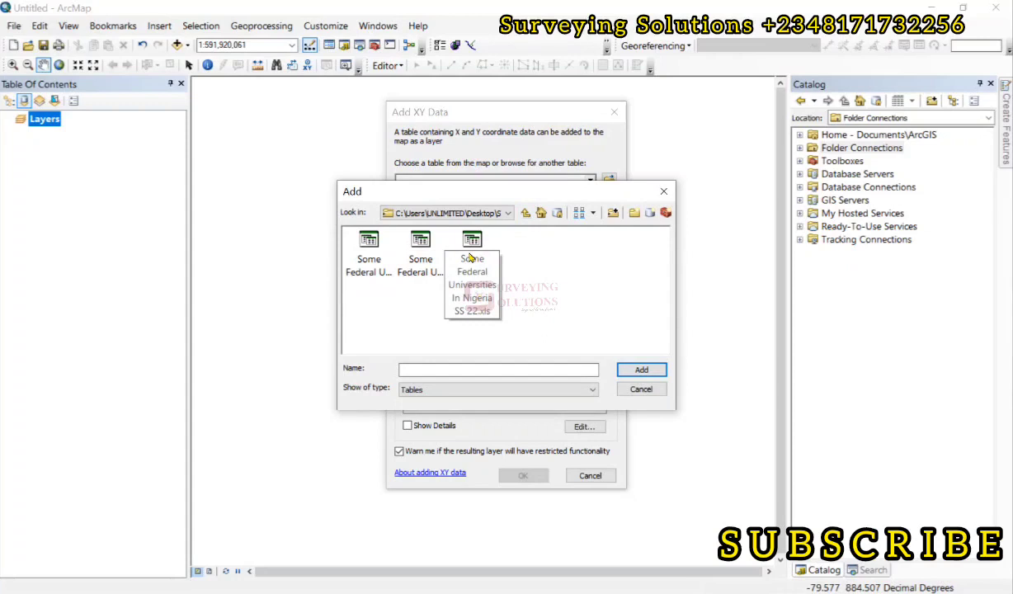
{"action": "left_click", "coordinate": [470, 259]}
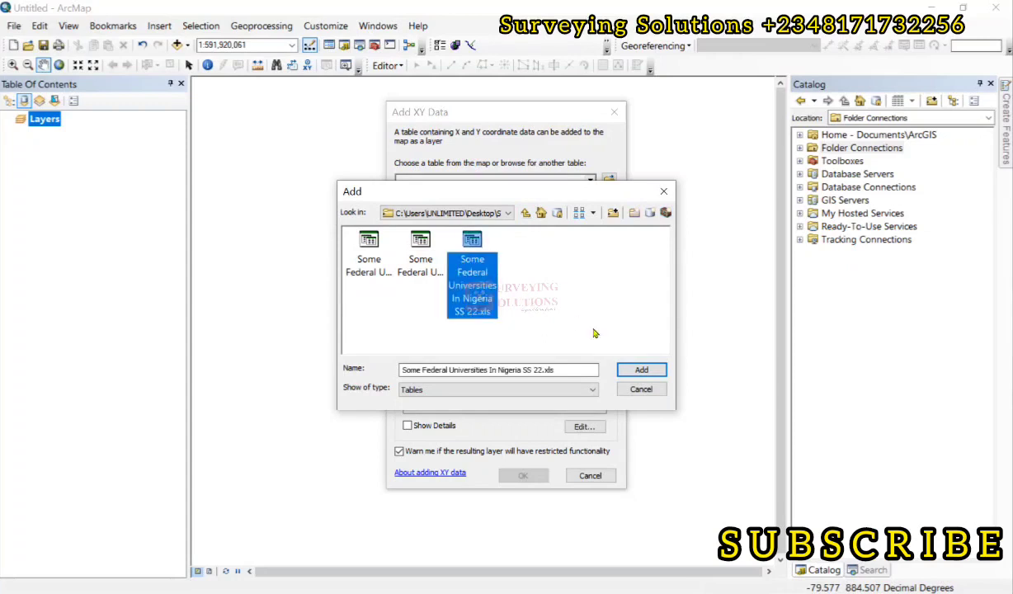
{"action": "left_click", "coordinate": [642, 369]}
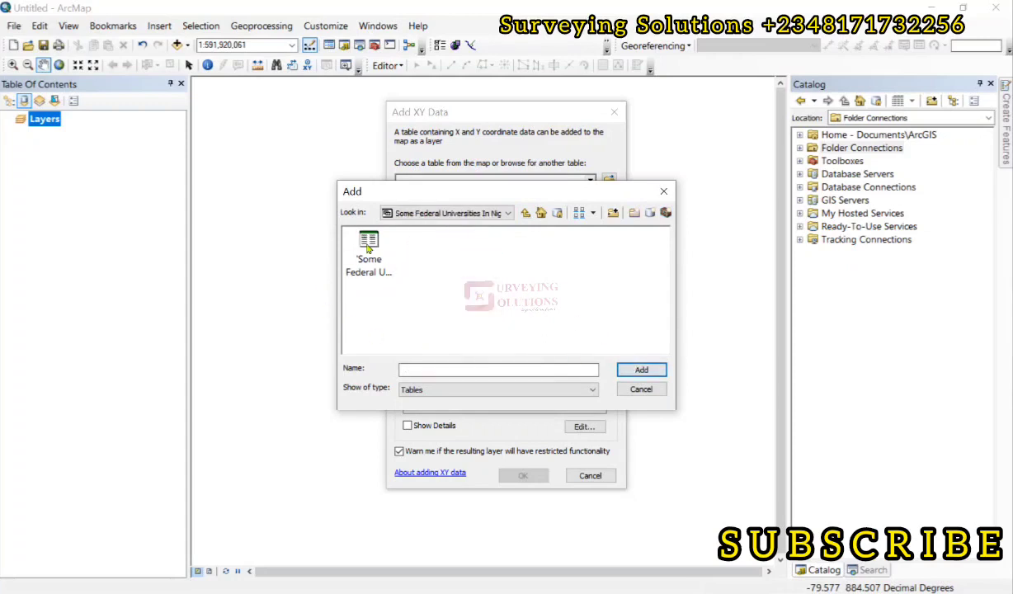
{"action": "left_click", "coordinate": [369, 247]}
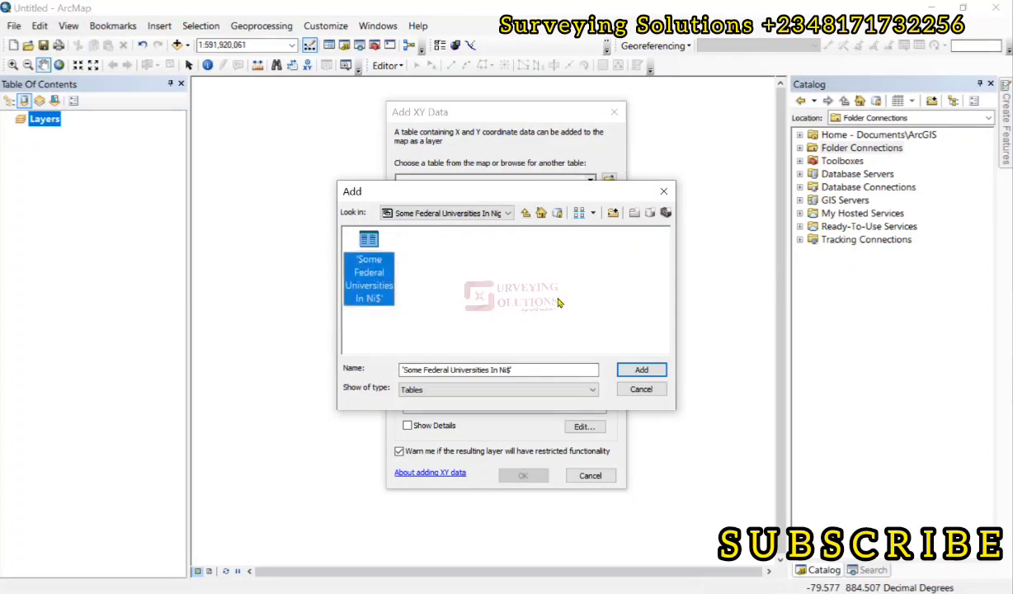
{"action": "left_click", "coordinate": [640, 369]}
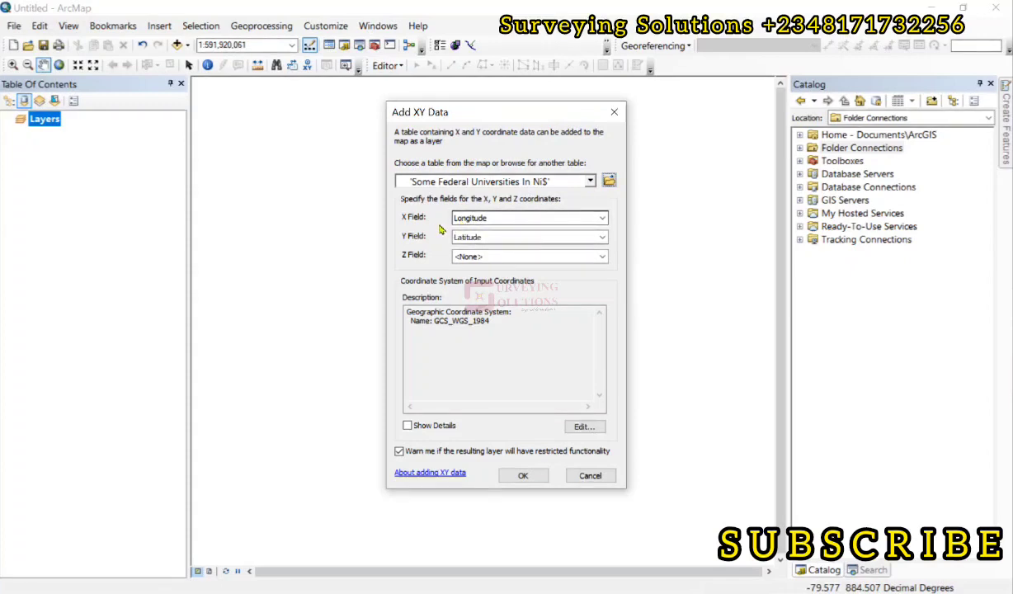
{"action": "left_click", "coordinate": [602, 219]}
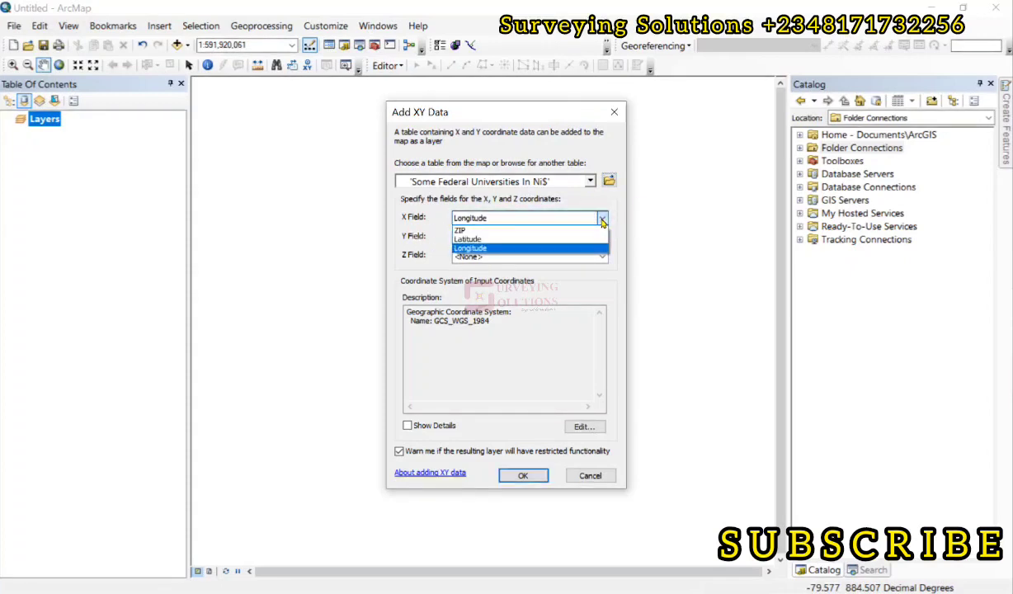
{"action": "left_click", "coordinate": [603, 219]}
{"action": "left_click", "coordinate": [602, 219]}
{"action": "left_click", "coordinate": [602, 219]}
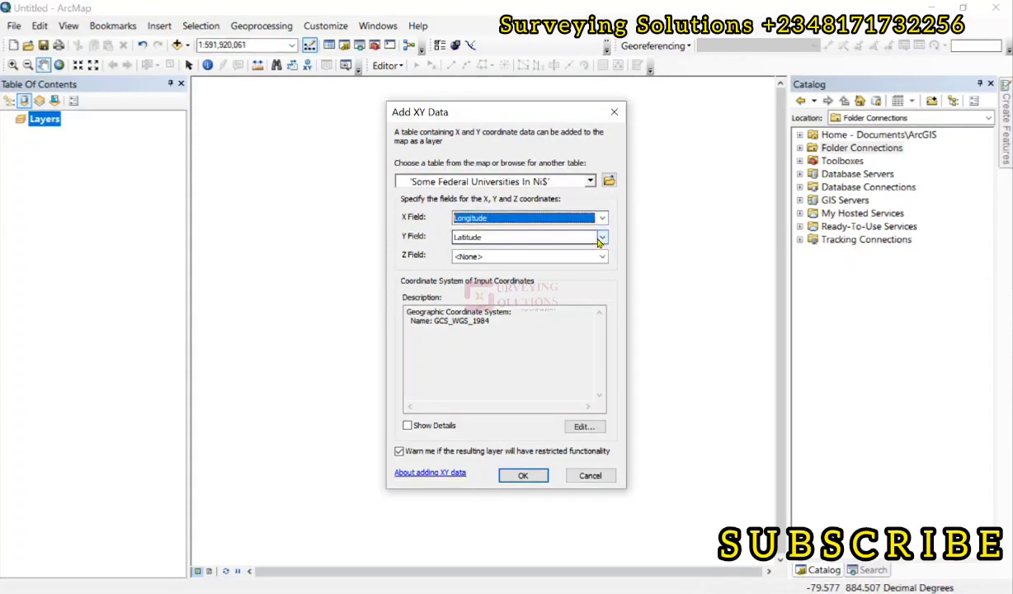
{"action": "left_click", "coordinate": [601, 238]}
{"action": "left_click", "coordinate": [601, 238]}
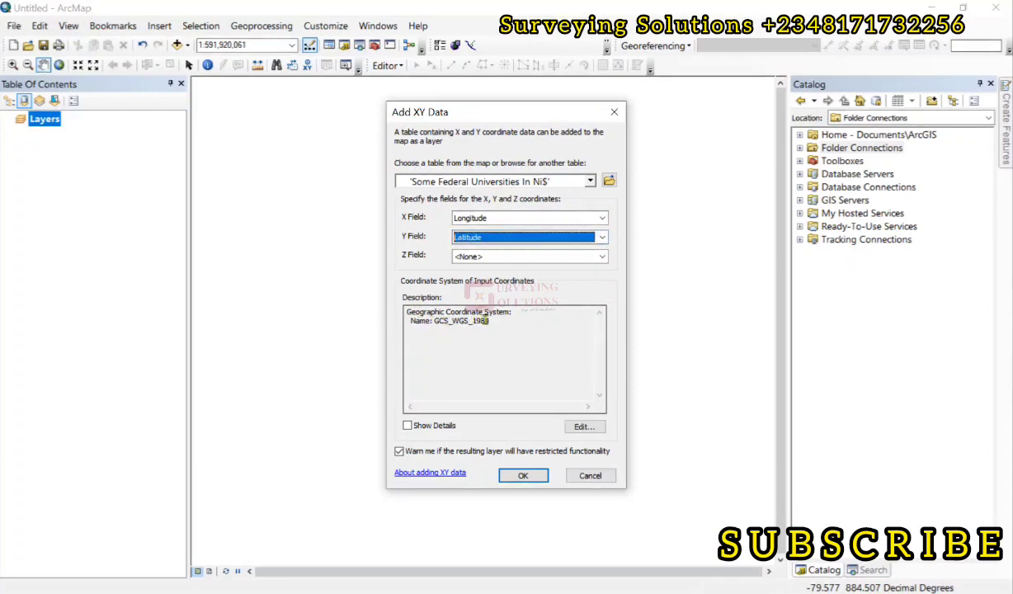
{"action": "left_click", "coordinate": [584, 427]}
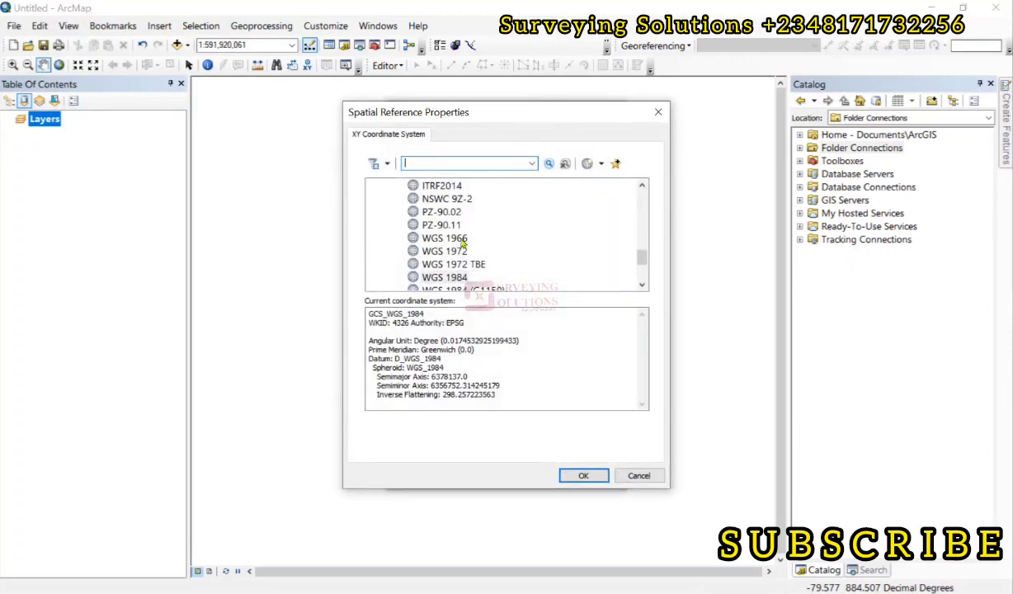
{"action": "left_click", "coordinate": [446, 278]}
{"action": "left_click", "coordinate": [583, 476]}
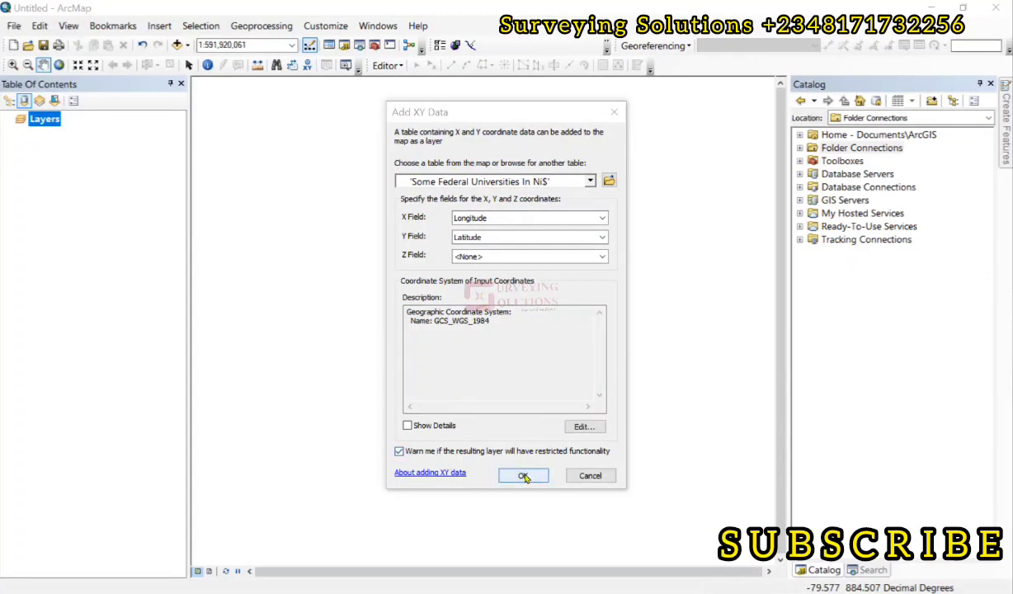
- Confirm Add XY Data and accept the Object-ID warning to plot the fourteen university points
{"action": "left_click", "coordinate": [523, 476]}
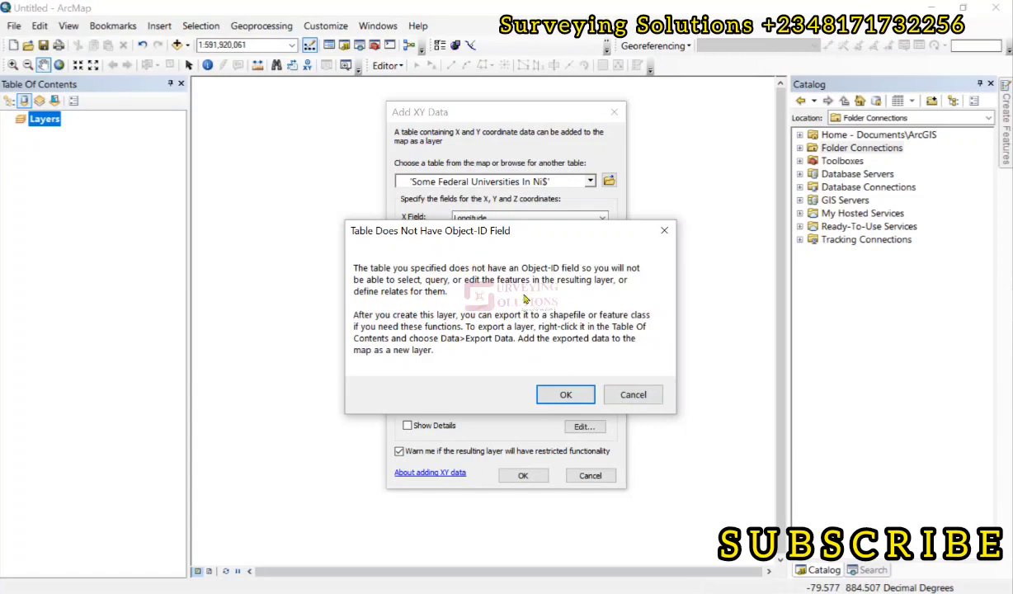
{"action": "left_click", "coordinate": [568, 395]}
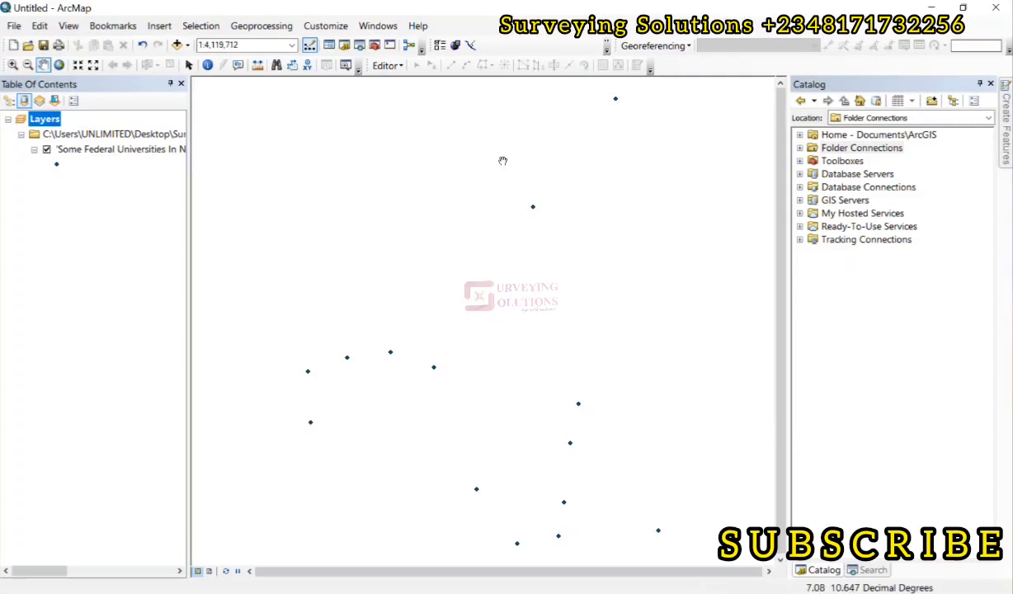
- Change the university point symbol to red with size 10
{"action": "left_click", "coordinate": [56, 165]}
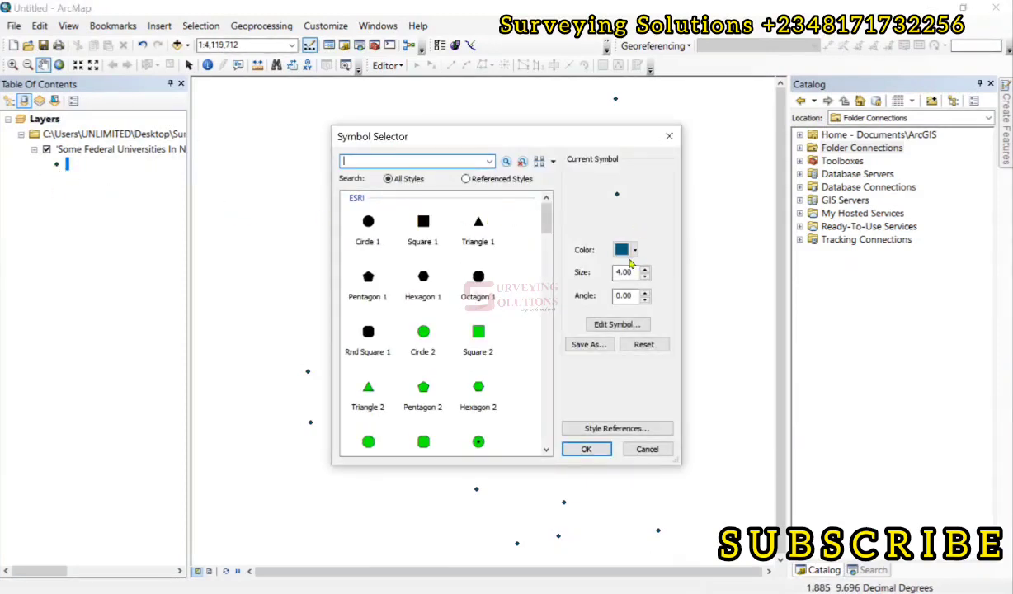
{"action": "left_click", "coordinate": [632, 249]}
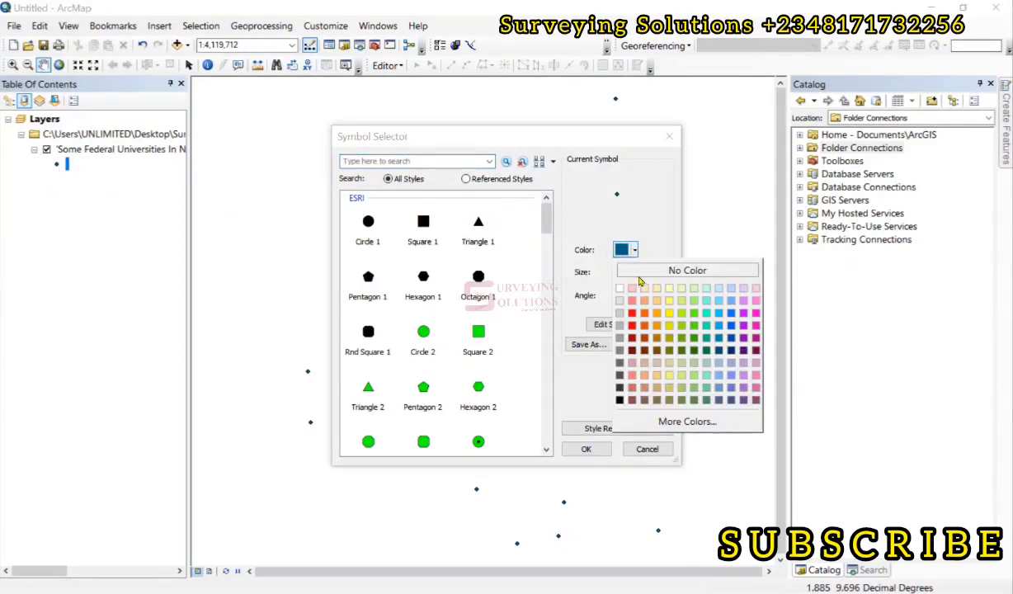
{"action": "left_click", "coordinate": [636, 327]}
{"action": "left_click_drag", "start_coordinate": [636, 272], "coordinate": [581, 278]}
{"action": "type", "text": "10"}
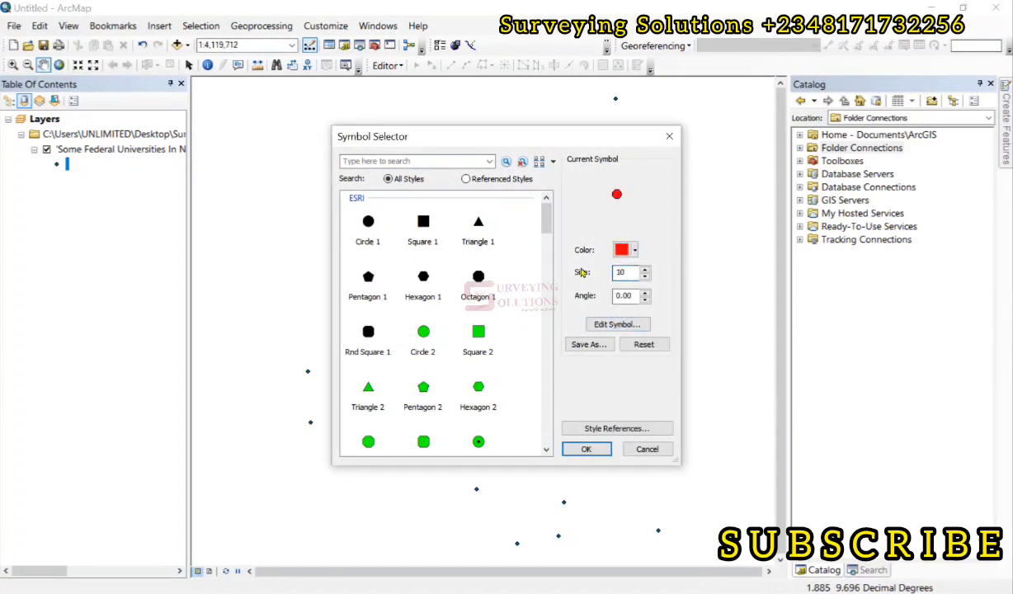
{"action": "left_click", "coordinate": [586, 448]}
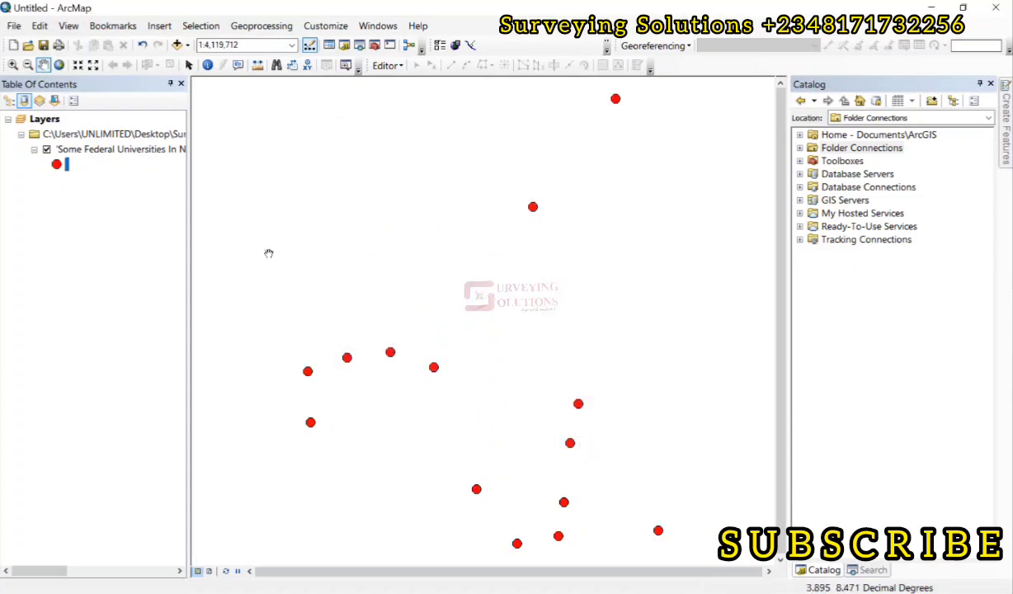
- Add the OpenStreetMap basemap beneath the university points
{"action": "left_click", "coordinate": [187, 45]}
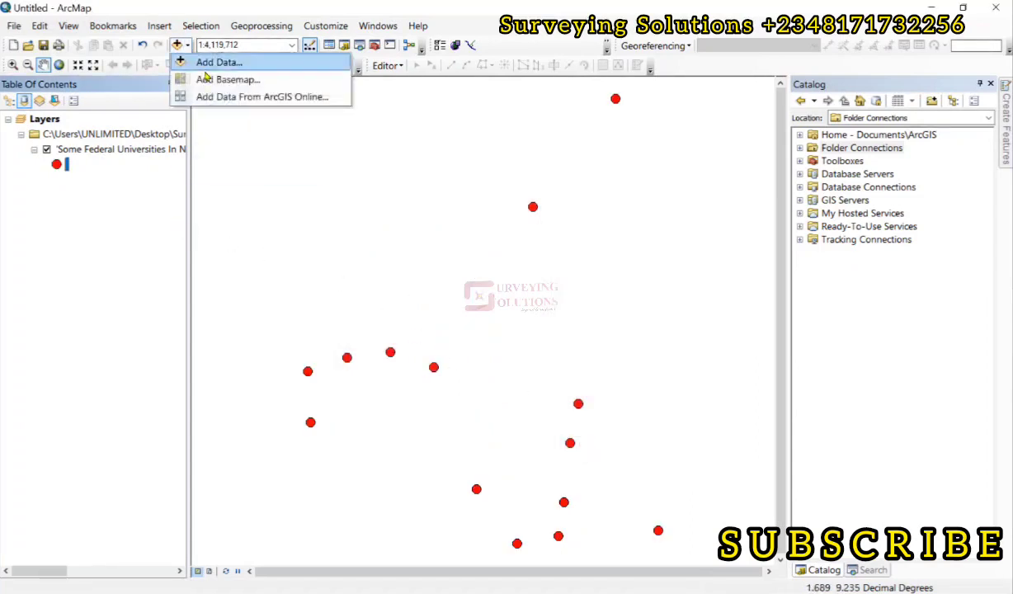
{"action": "left_click", "coordinate": [206, 79]}
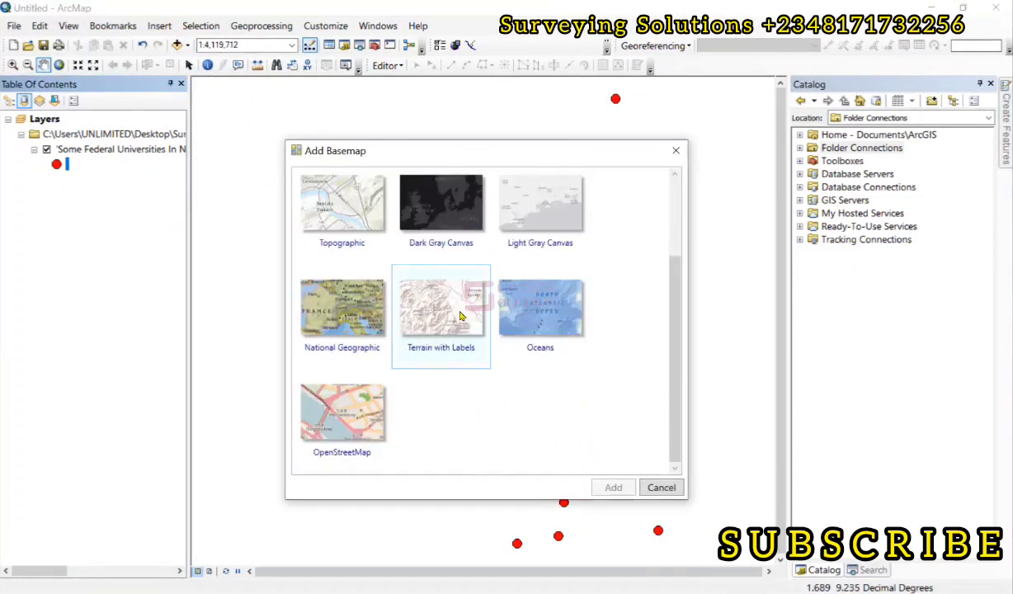
{"action": "double_click", "coordinate": [357, 422]}
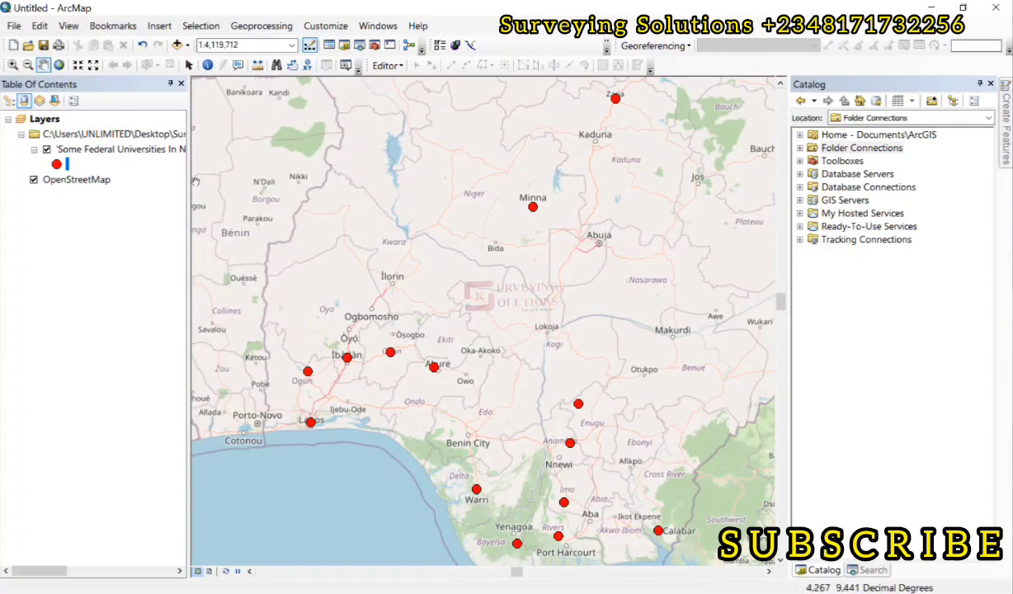
- Label the university points by NAME in Times New Roman size 10
{"action": "right_click", "coordinate": [118, 151]}
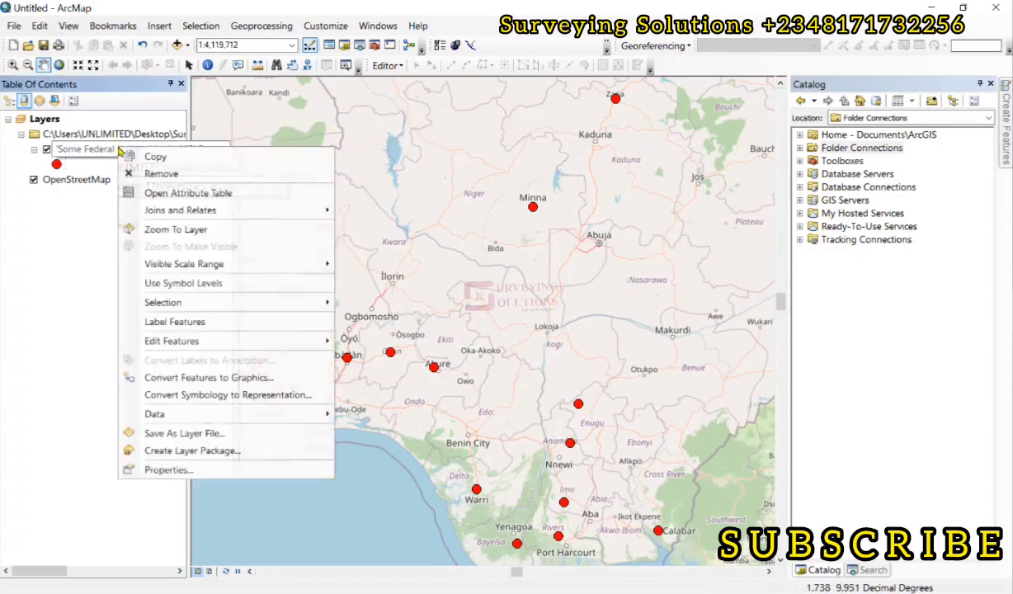
{"action": "left_click", "coordinate": [229, 320]}
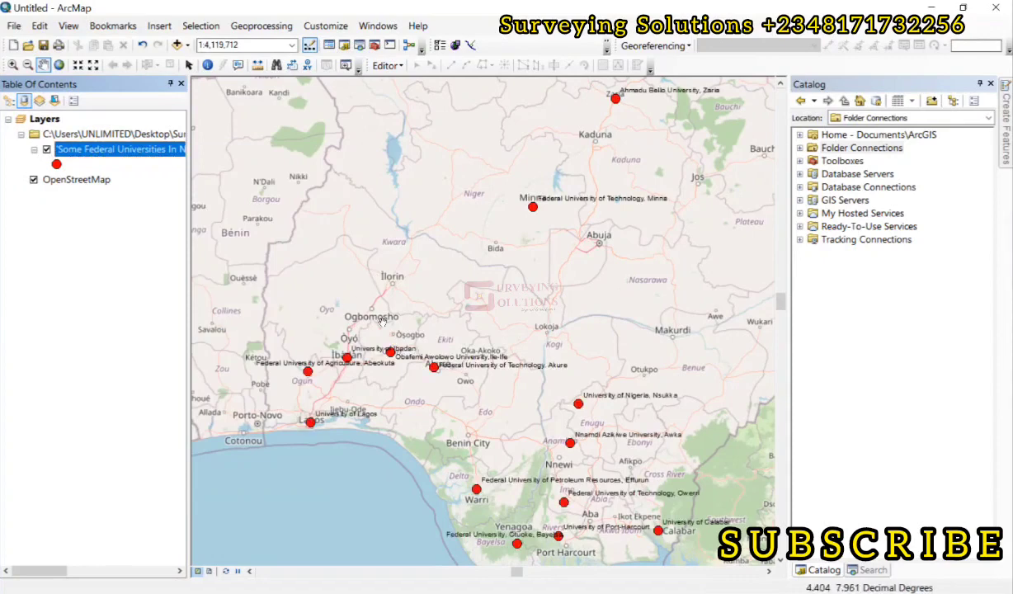
{"action": "double_click", "coordinate": [104, 149]}
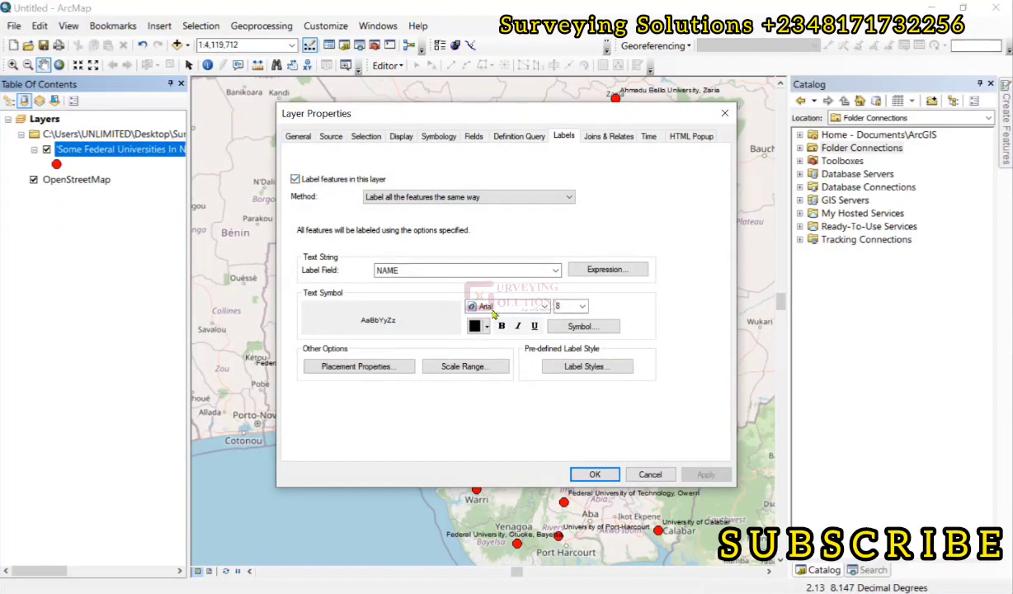
{"action": "left_click", "coordinate": [556, 271]}
{"action": "left_click", "coordinate": [445, 282]}
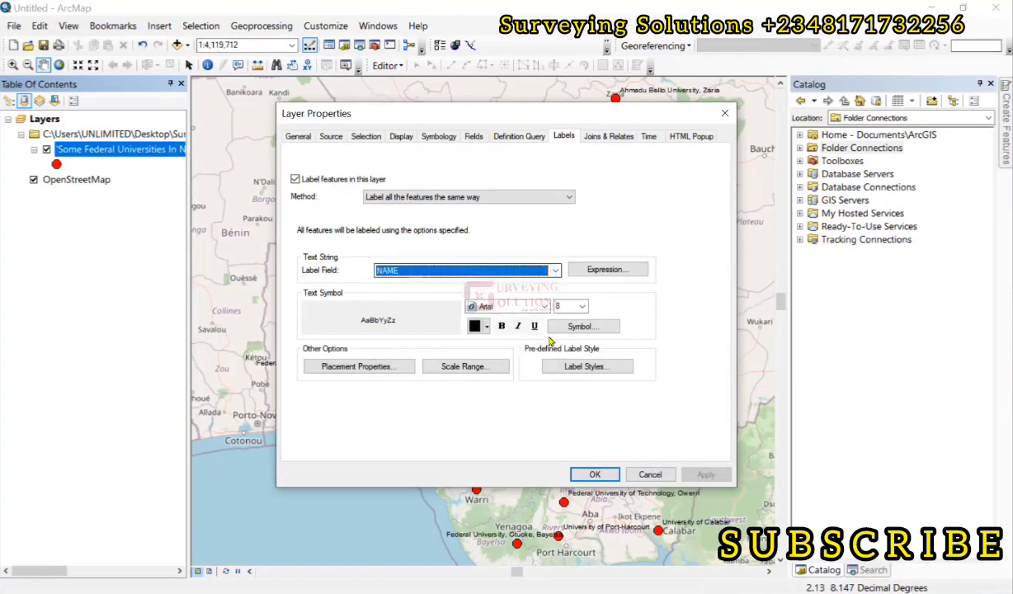
{"action": "left_click", "coordinate": [518, 305]}
{"action": "type", "text": "Times New Roma"}
{"action": "key", "text": "Return"}
{"action": "left_click", "coordinate": [569, 306]}
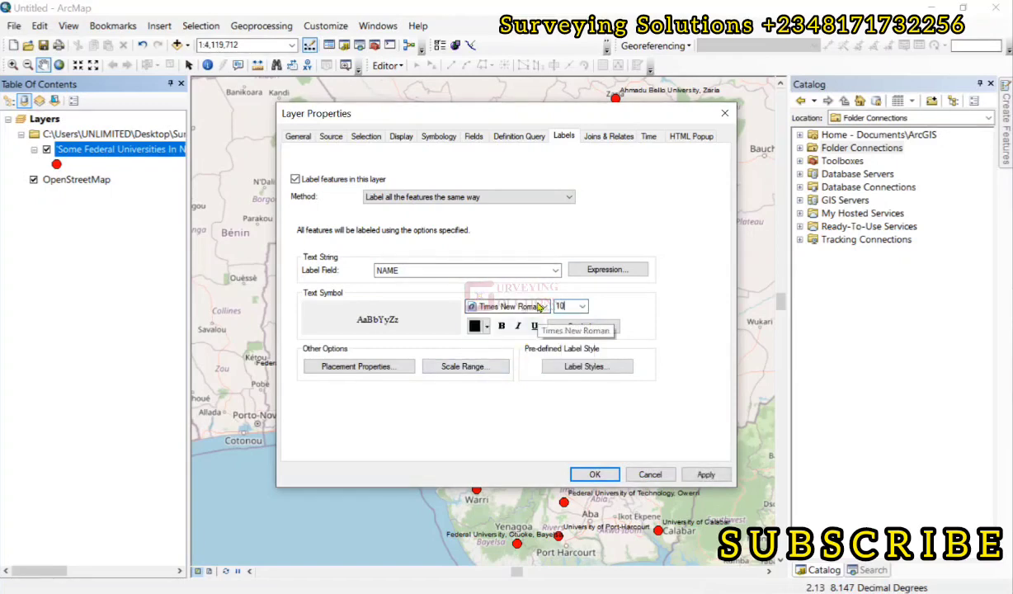
{"action": "type", "text": "10"}
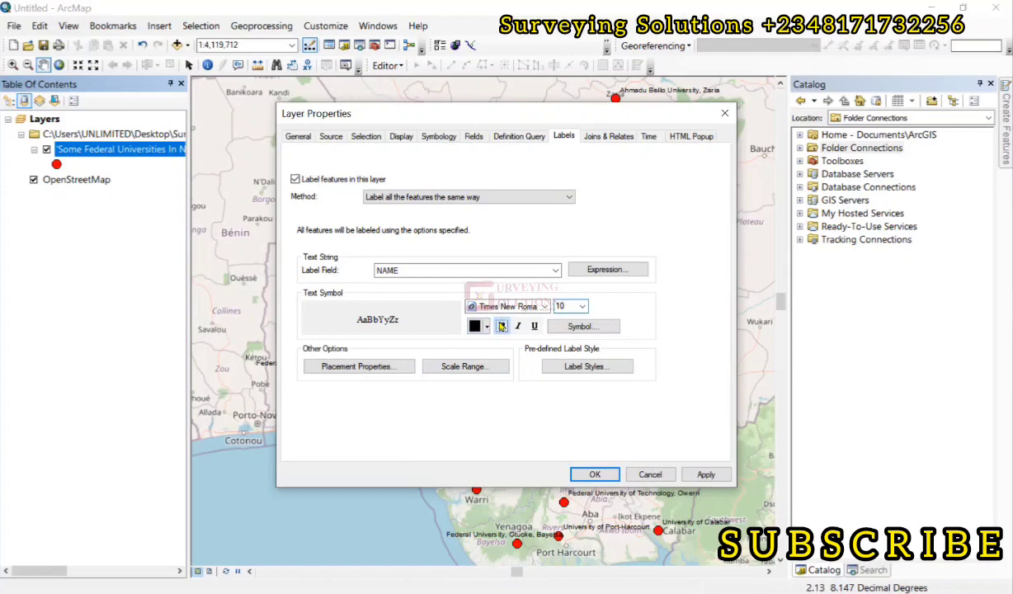
- Colour the labels blue, apply the settings, and hide the OpenStreetMap basemap
{"action": "left_click", "coordinate": [478, 327]}
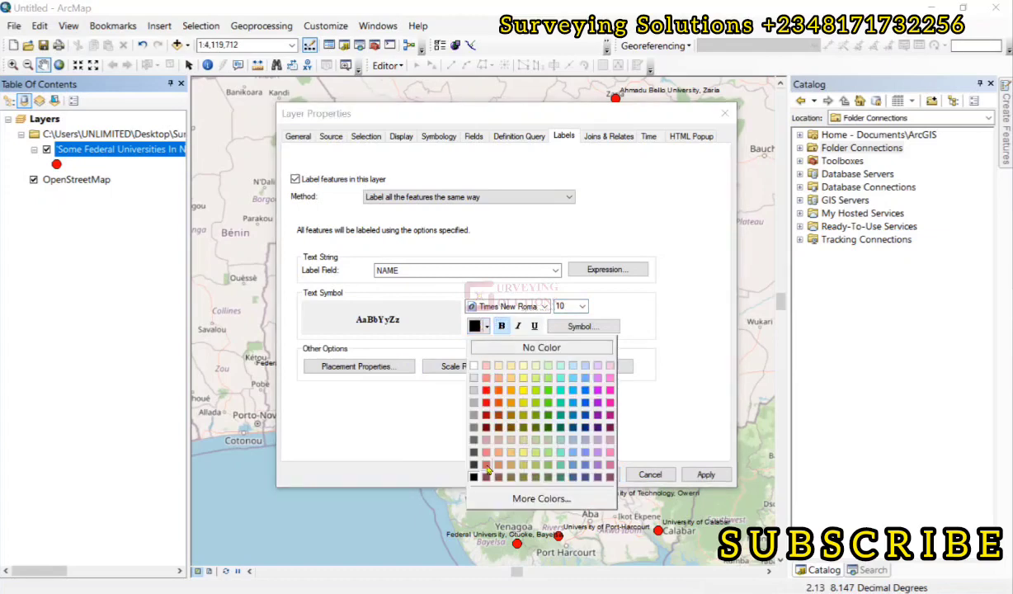
{"action": "left_click", "coordinate": [584, 390]}
{"action": "left_click", "coordinate": [701, 475]}
{"action": "left_click", "coordinate": [591, 476]}
{"action": "left_click", "coordinate": [84, 152]}
{"action": "left_click", "coordinate": [33, 180]}
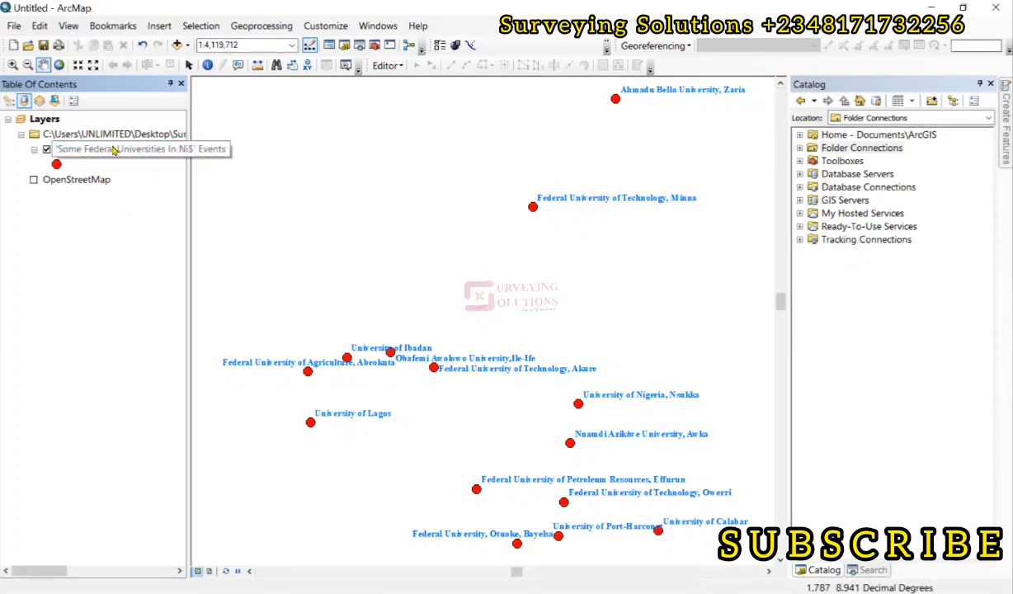
- Switch the OpenStreetMap basemap back on beneath the labelled university points
{"action": "left_click", "coordinate": [114, 149]}
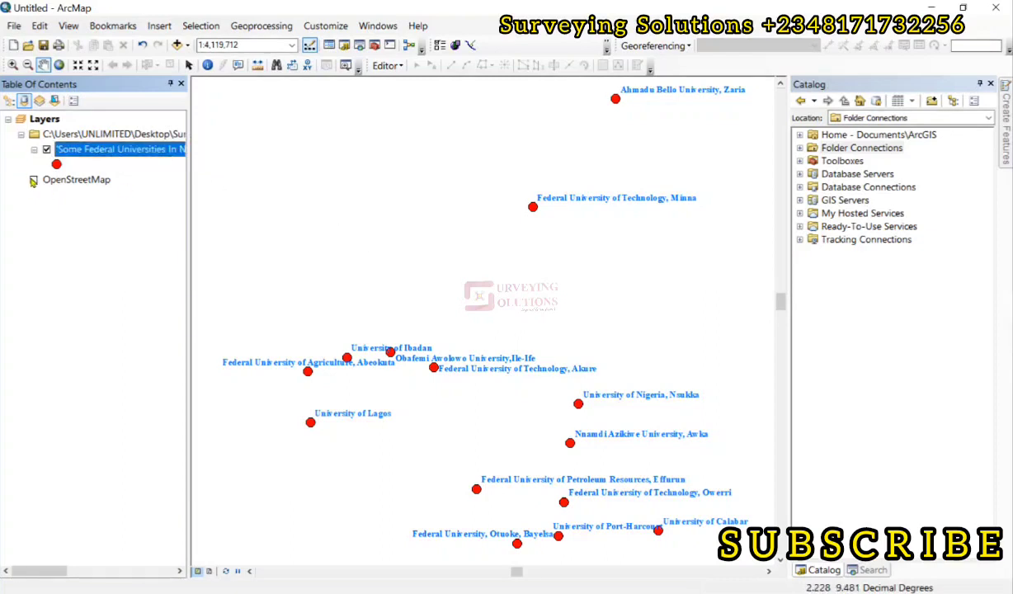
{"action": "left_click", "coordinate": [33, 179]}
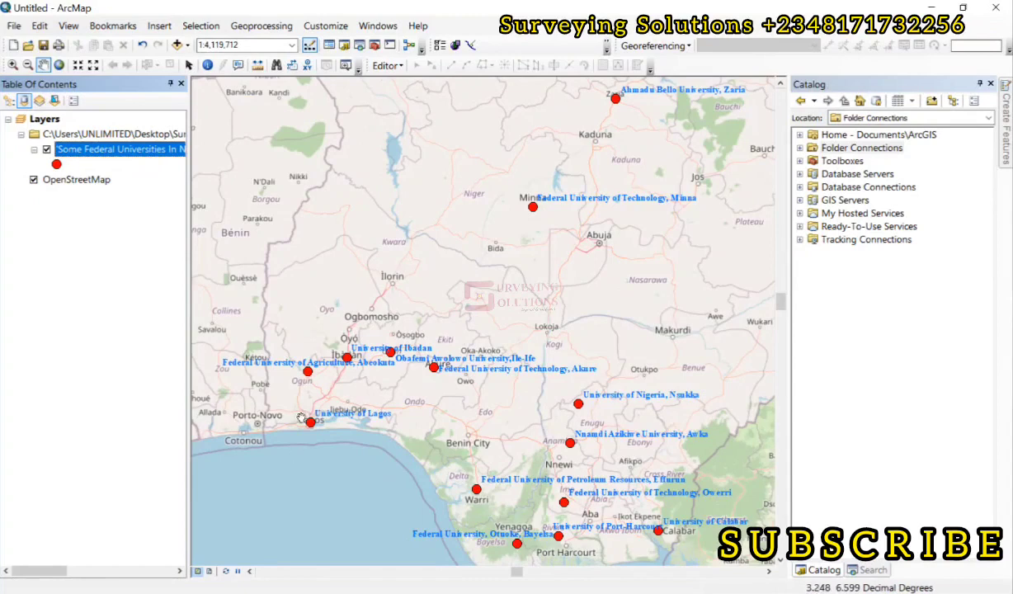
- Export all features of the university events layer to the shapefile Some_Fed_Uni.shp
{"action": "right_click", "coordinate": [101, 149]}
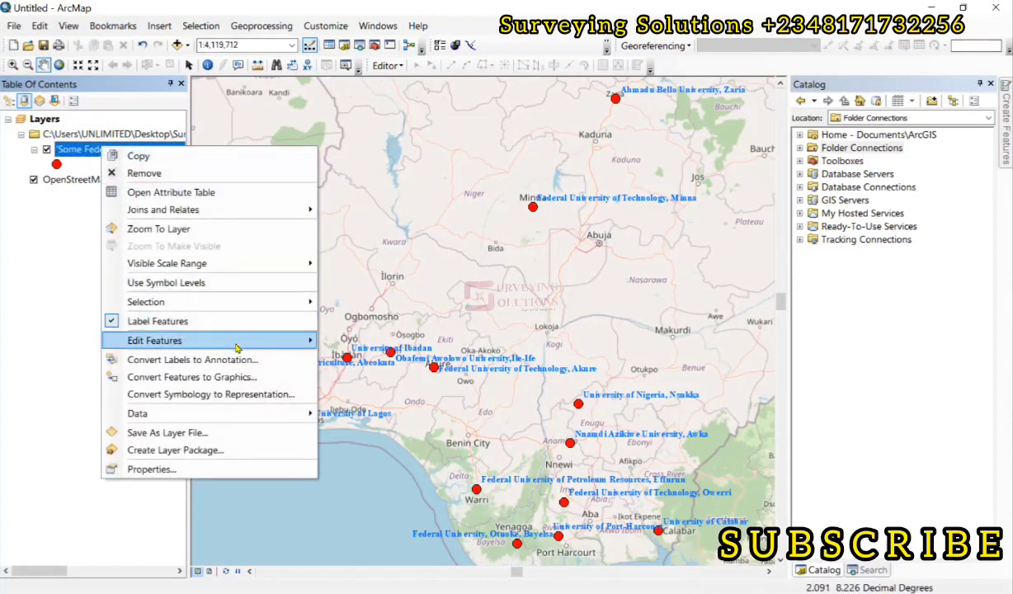
{"action": "mouse_move", "coordinate": [246, 416]}
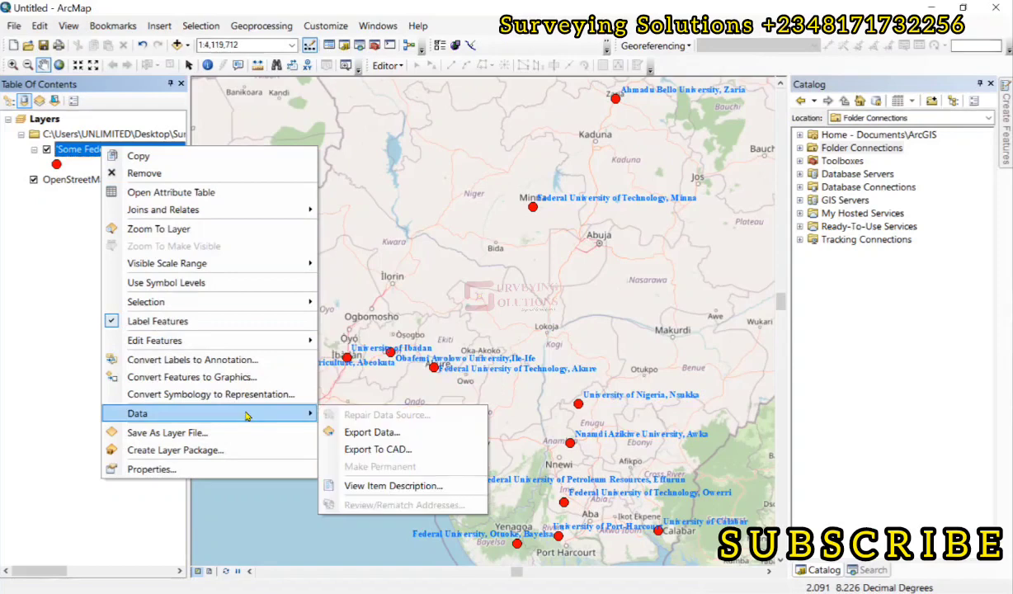
{"action": "left_click", "coordinate": [375, 433]}
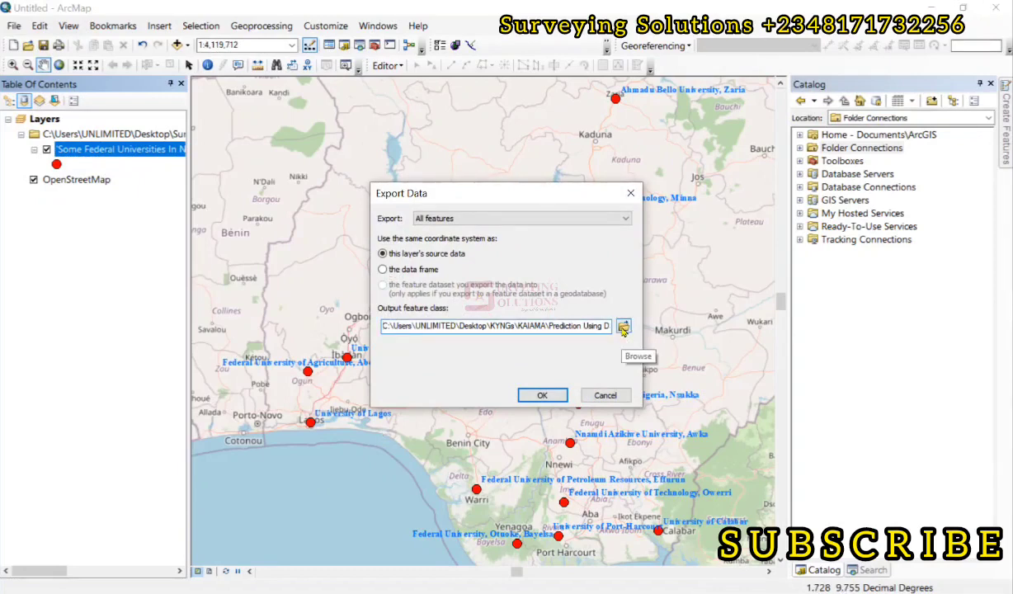
{"action": "left_click", "coordinate": [622, 329]}
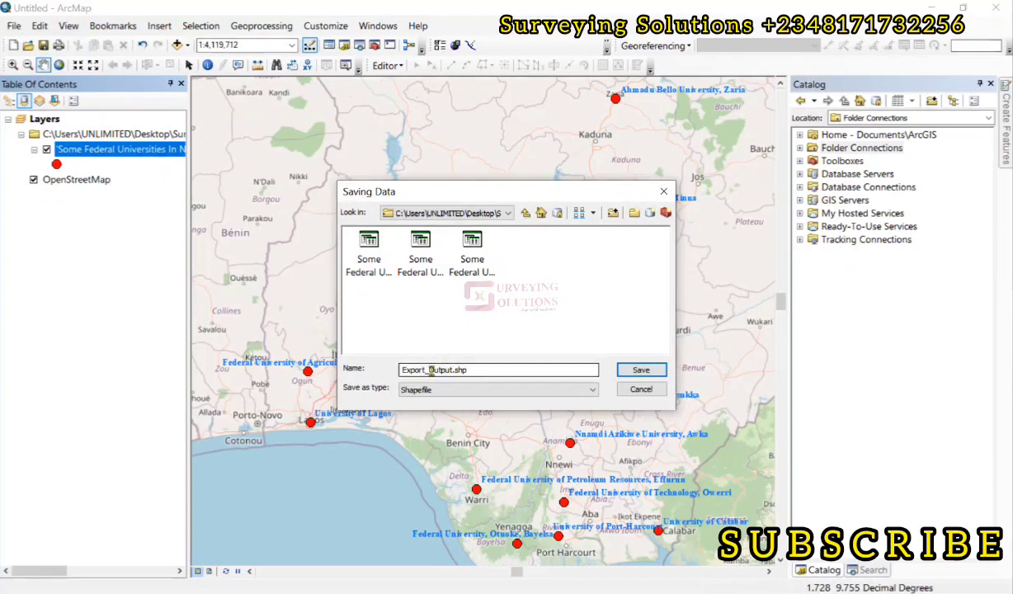
{"action": "left_click", "coordinate": [467, 392]}
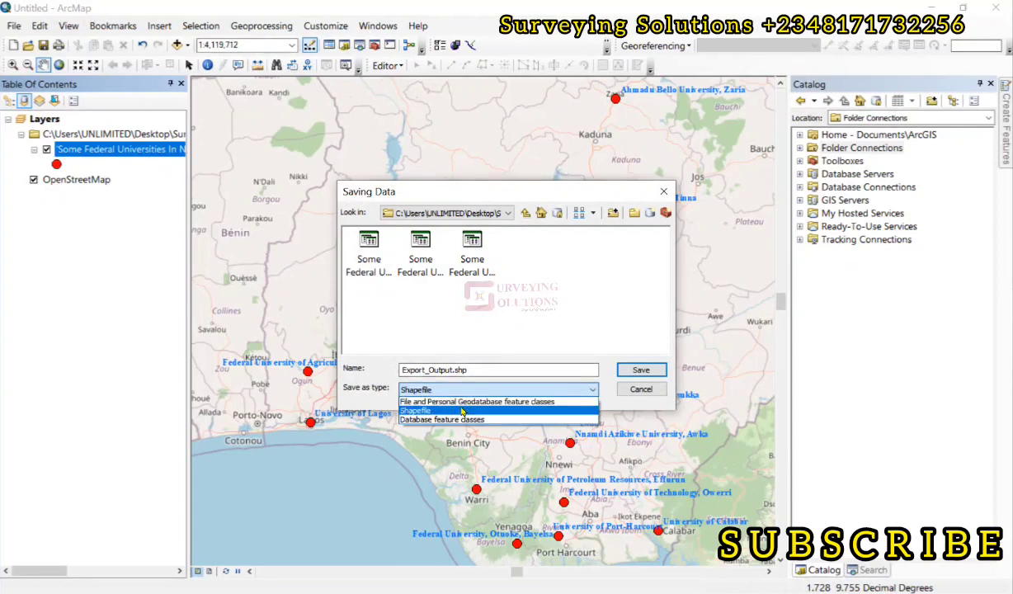
{"action": "left_click", "coordinate": [455, 409]}
{"action": "left_click_drag", "start_coordinate": [454, 370], "coordinate": [397, 370]}
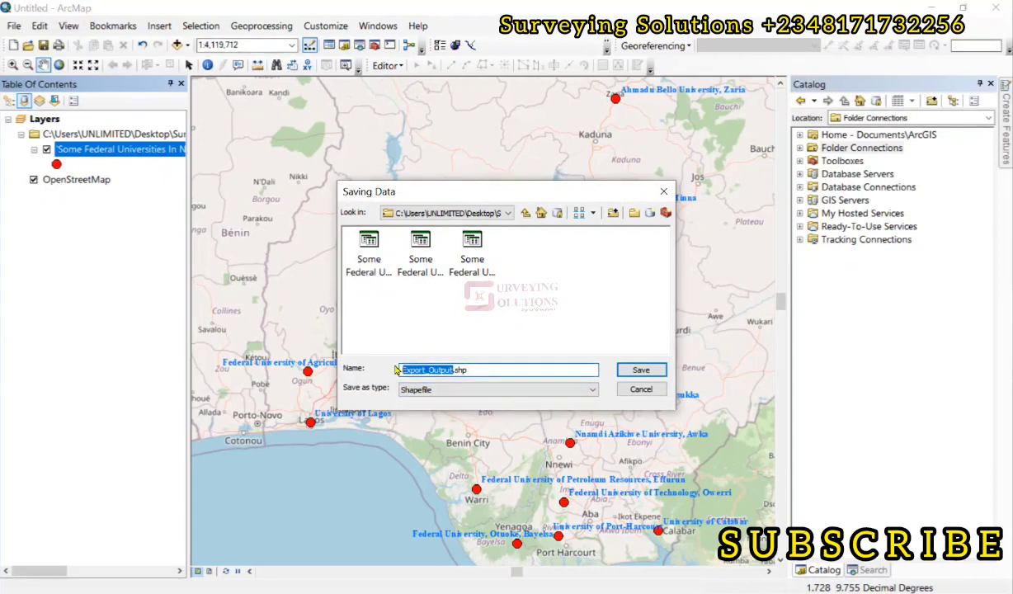
{"action": "type", "text": "Some"}
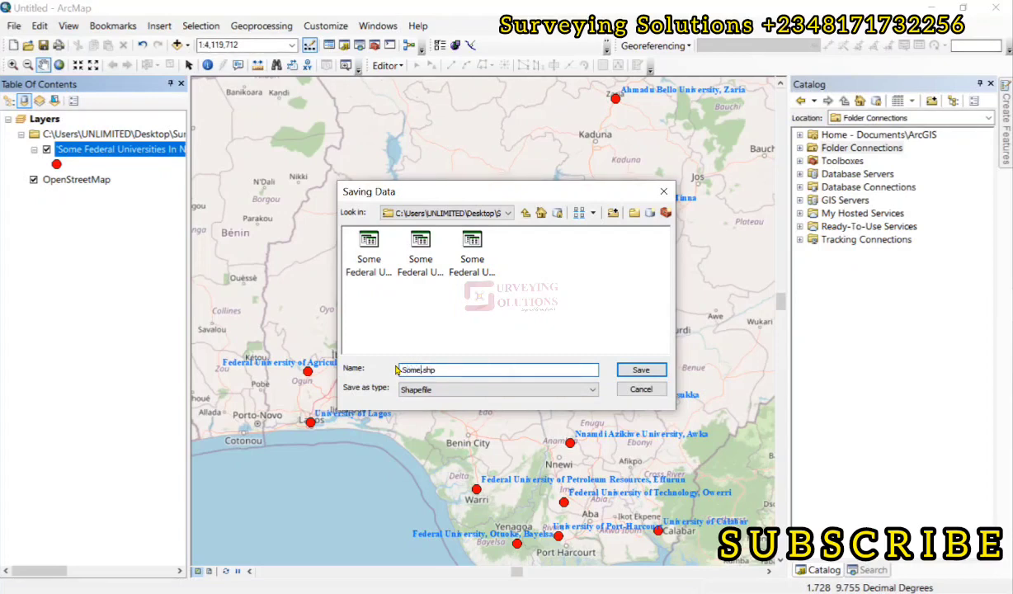
{"action": "type", "text": "_Fed_Uni"}
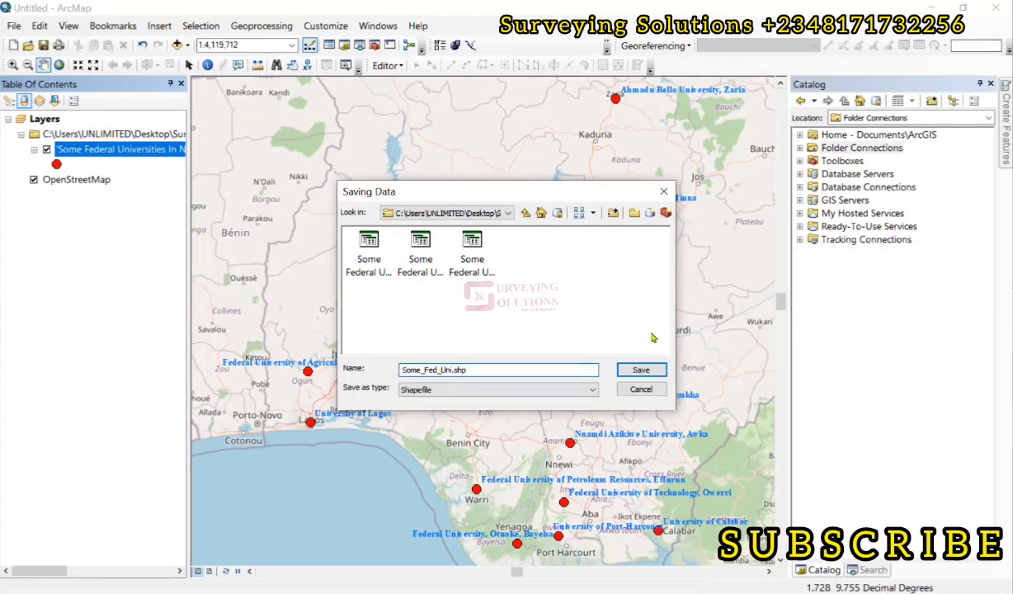
{"action": "left_click", "coordinate": [641, 369]}
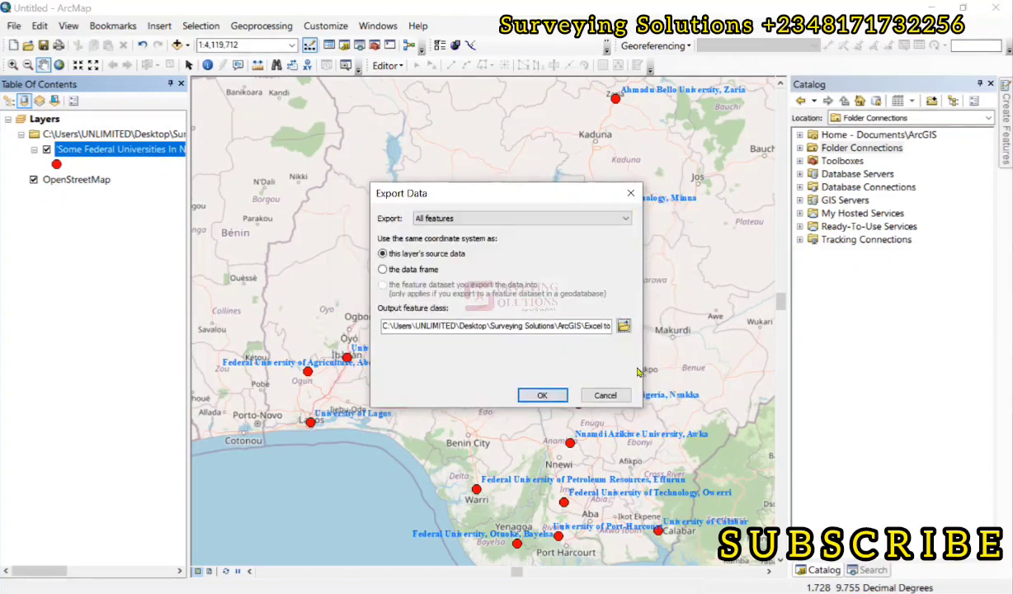
{"action": "left_click", "coordinate": [542, 397]}
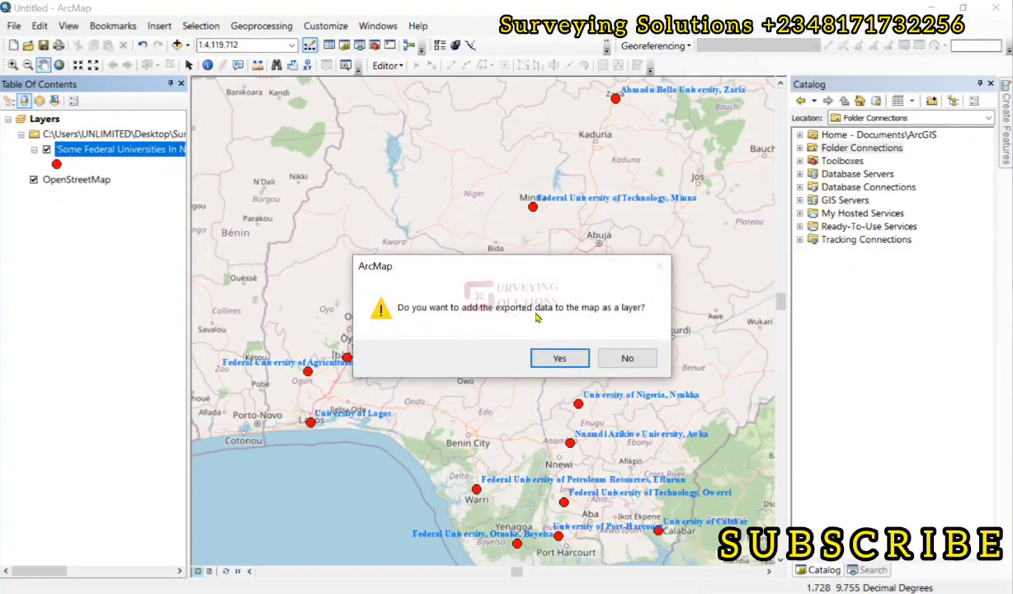
- Add Some_Fed_Uni to the map, hide the events layer, and make its points red size 10
{"action": "left_click", "coordinate": [563, 359]}
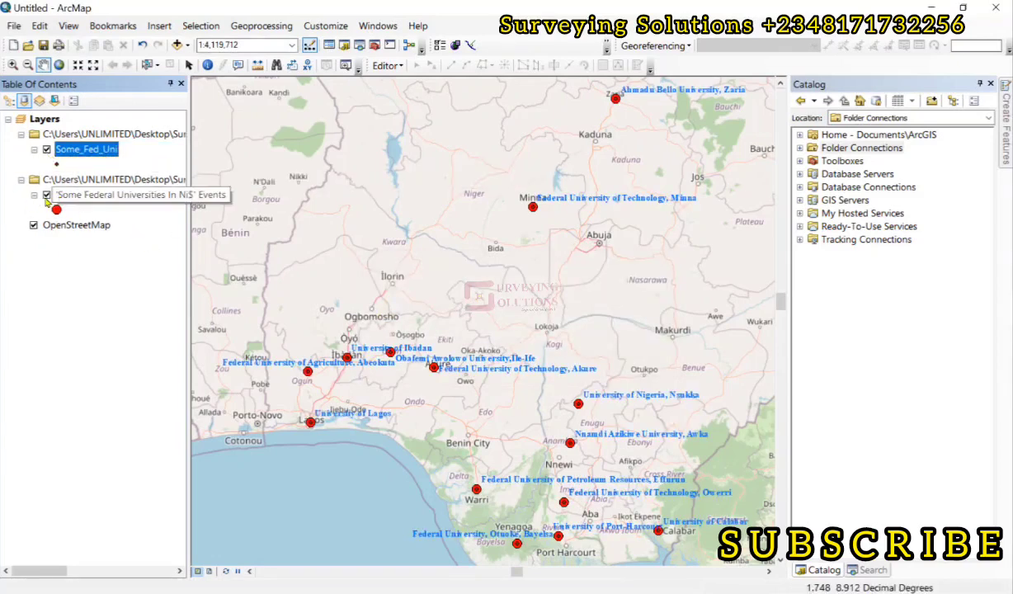
{"action": "left_click", "coordinate": [46, 195]}
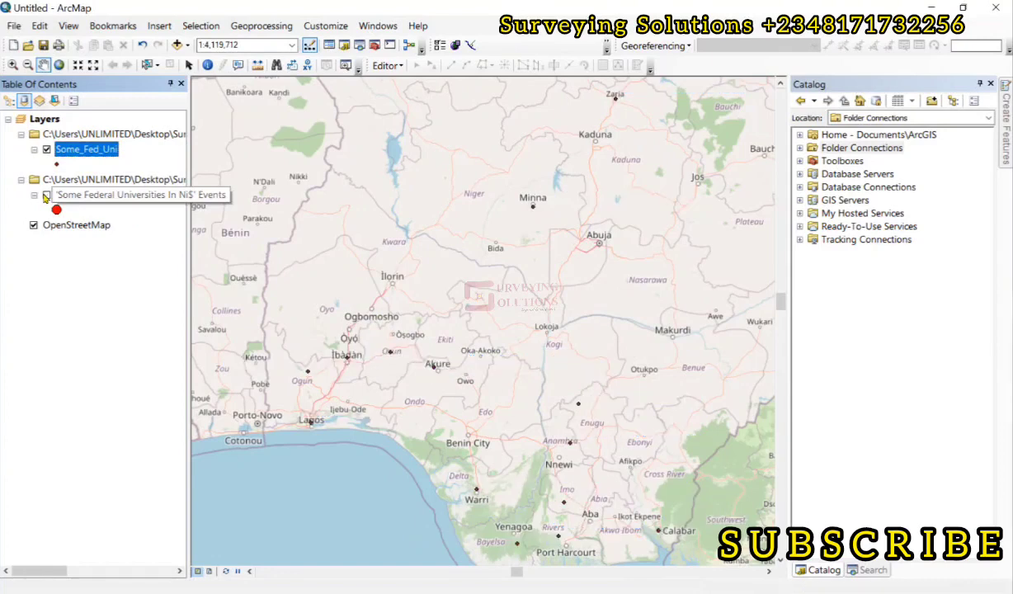
{"action": "left_click", "coordinate": [57, 165]}
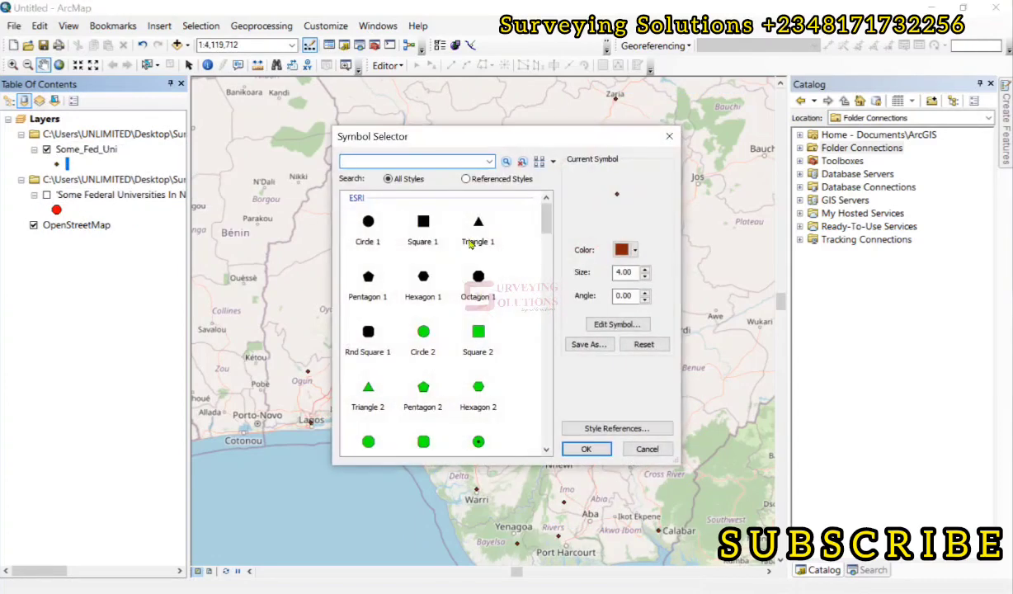
{"action": "left_click", "coordinate": [634, 250]}
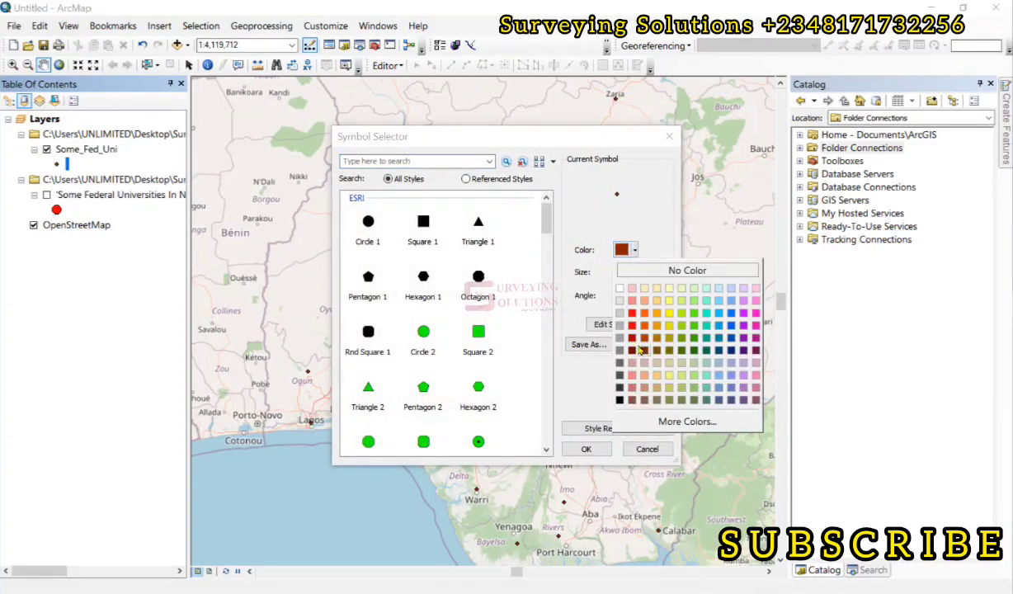
{"action": "left_click", "coordinate": [631, 314]}
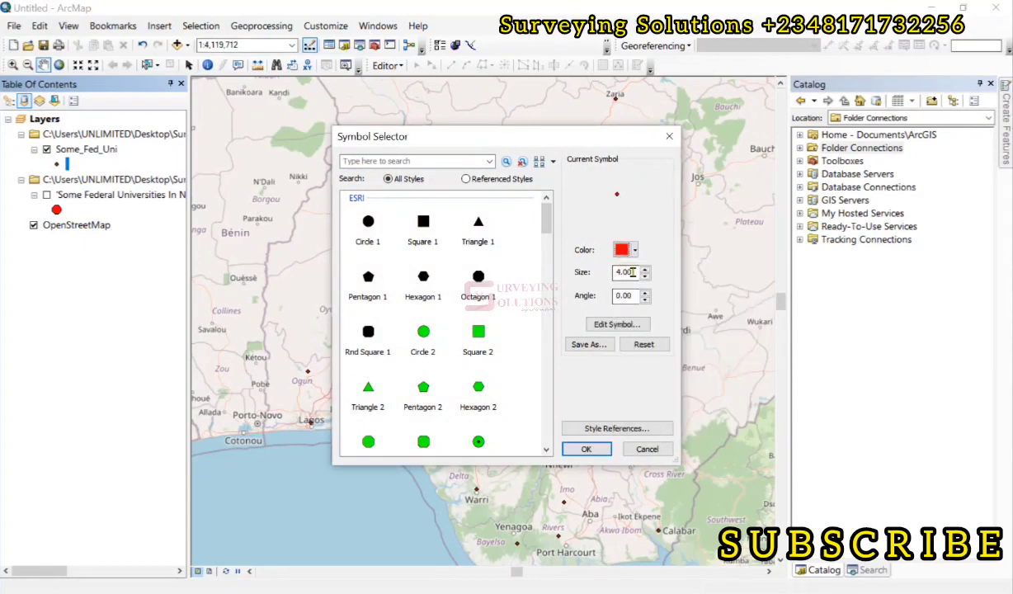
{"action": "type", "text": "10"}
{"action": "left_click", "coordinate": [585, 449]}
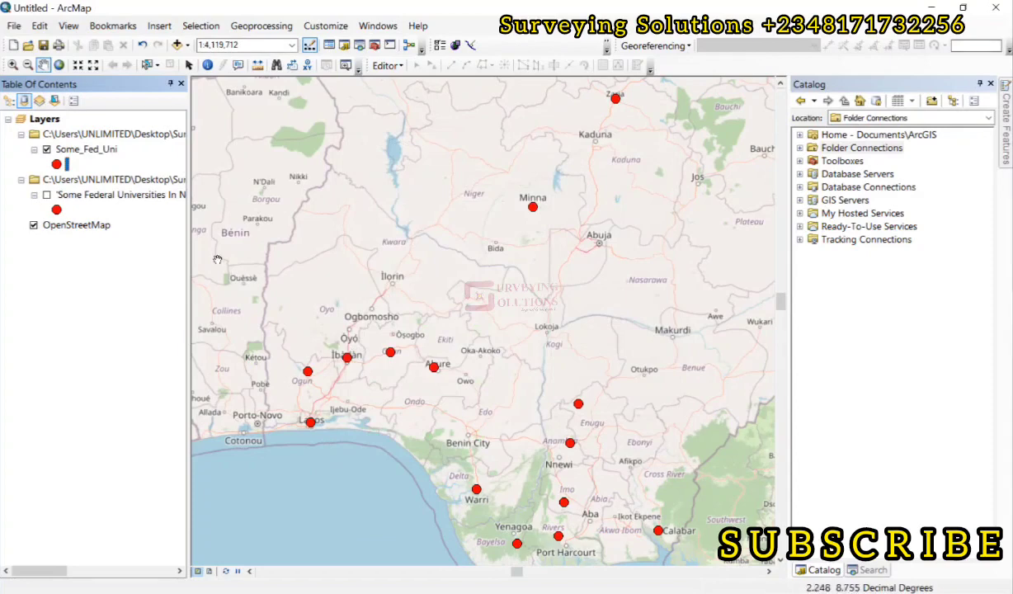
- Open the label settings in the Some_Fed_Uni layer's properties
{"action": "right_click", "coordinate": [76, 153]}
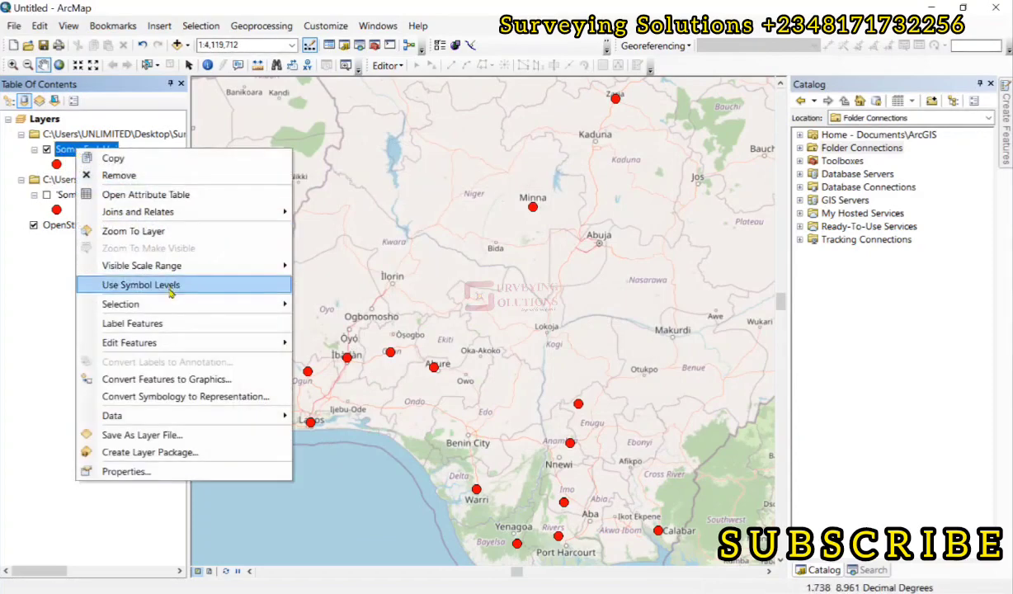
{"action": "key", "text": "Escape"}
{"action": "key", "text": "F2"}
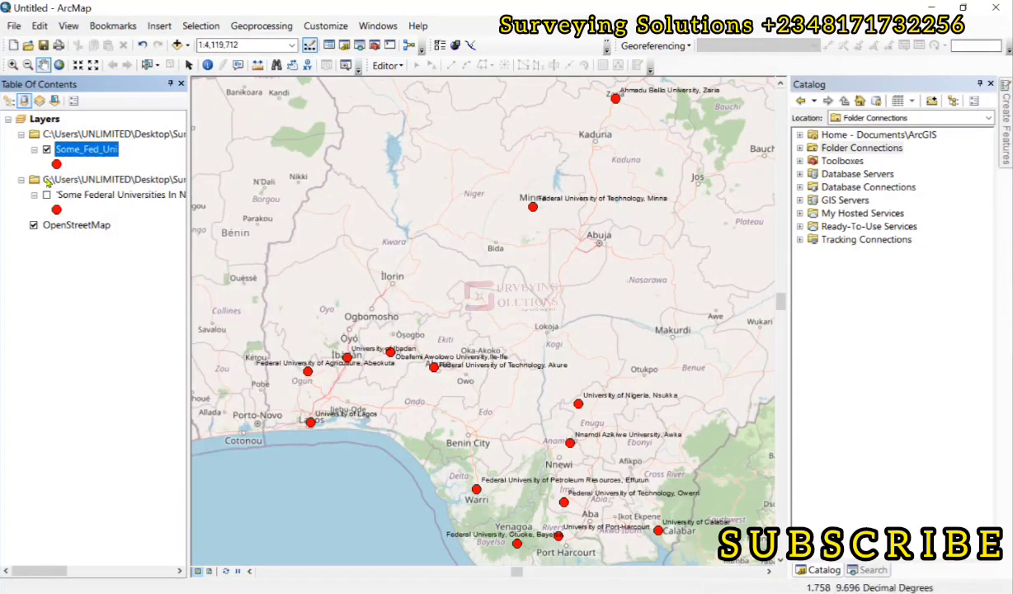
{"action": "double_click", "coordinate": [69, 149]}
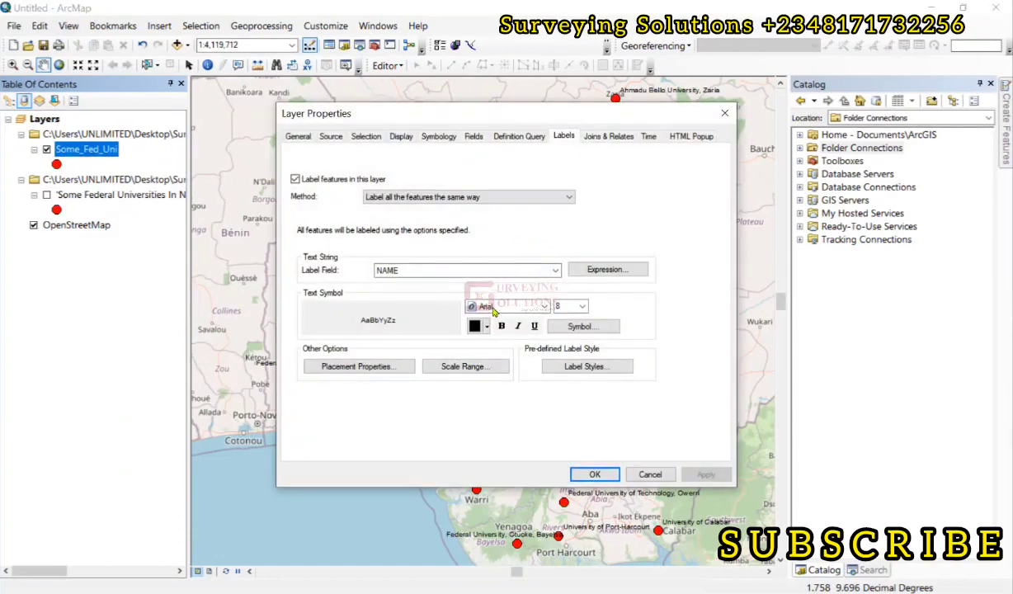
- Style the NAME labels in bold blue Times New Roman at size 10 and apply
{"action": "left_click", "coordinate": [495, 307]}
{"action": "type", "text": "times"}
{"action": "left_click", "coordinate": [504, 366]}
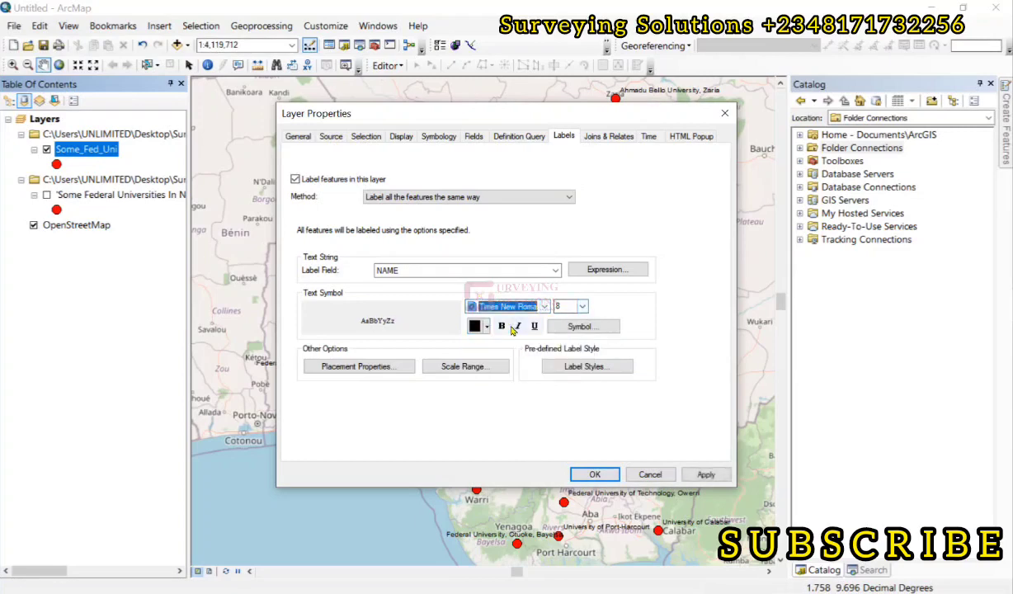
{"action": "left_click", "coordinate": [501, 325]}
{"action": "left_click", "coordinate": [486, 326]}
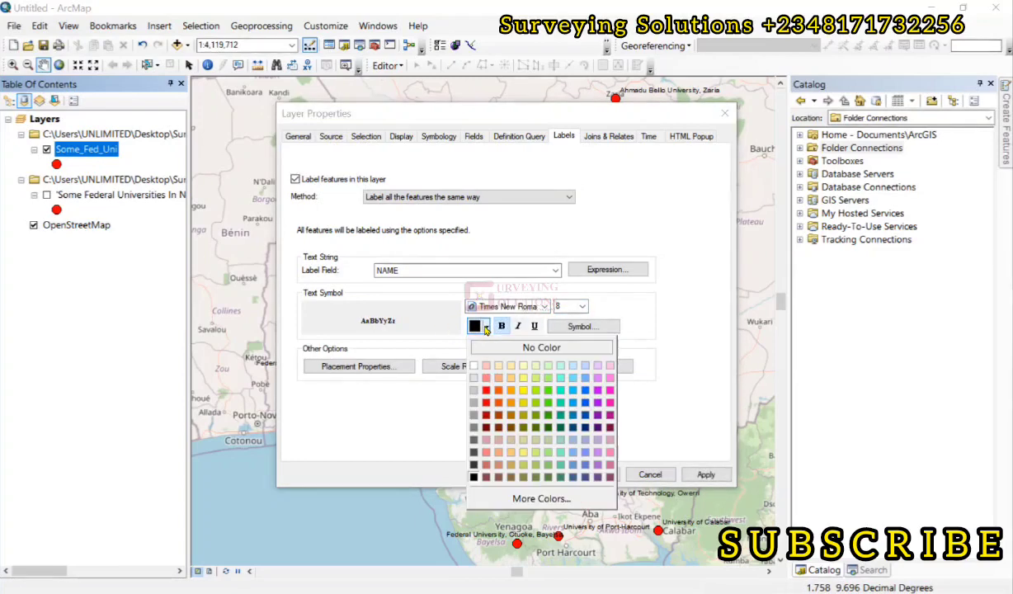
{"action": "left_click", "coordinate": [586, 393]}
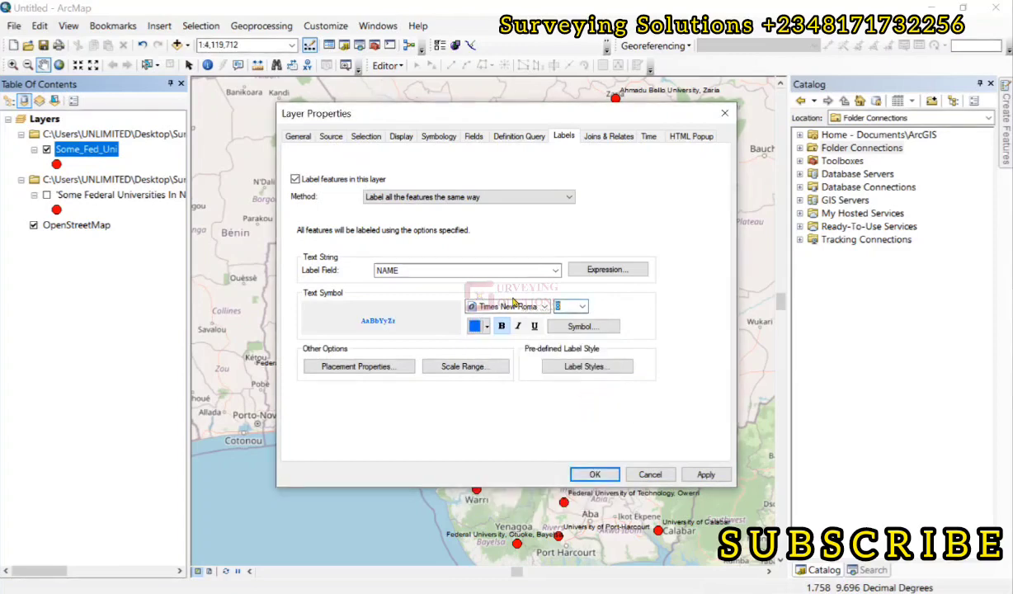
{"action": "type", "text": "10"}
{"action": "left_click", "coordinate": [705, 474]}
{"action": "left_click", "coordinate": [577, 476]}
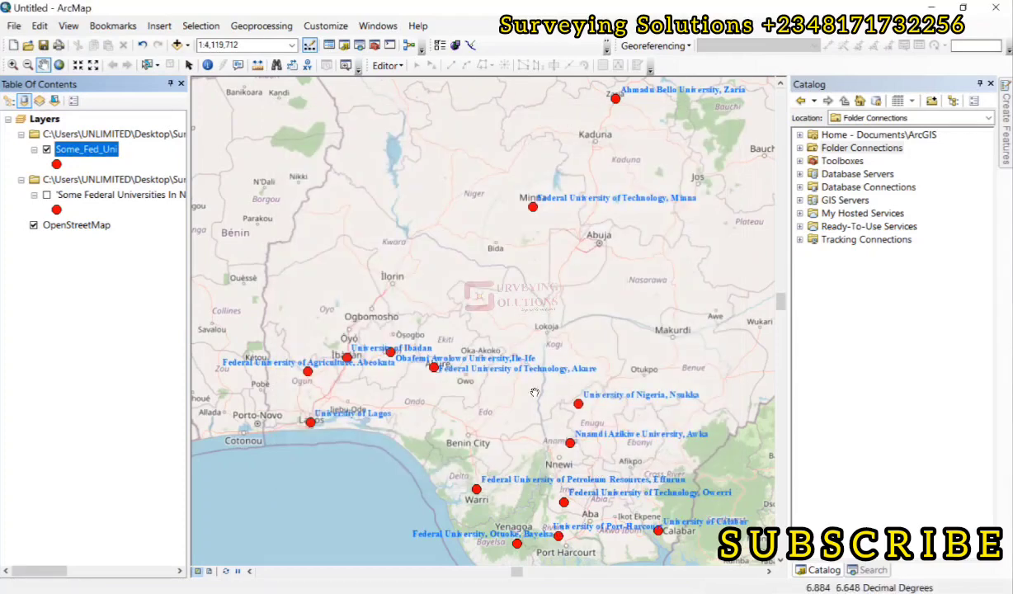